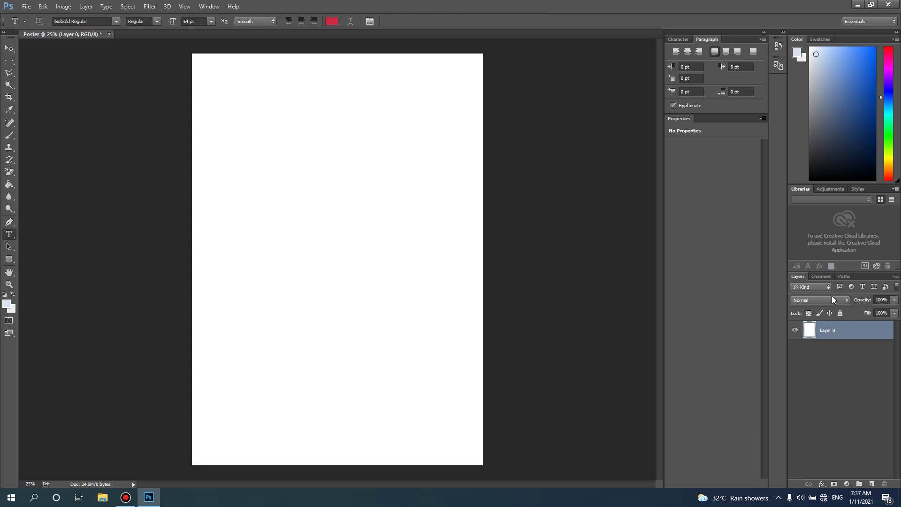
- View the blending options of Layer 0 without changing any layer style
right_click(832, 328)
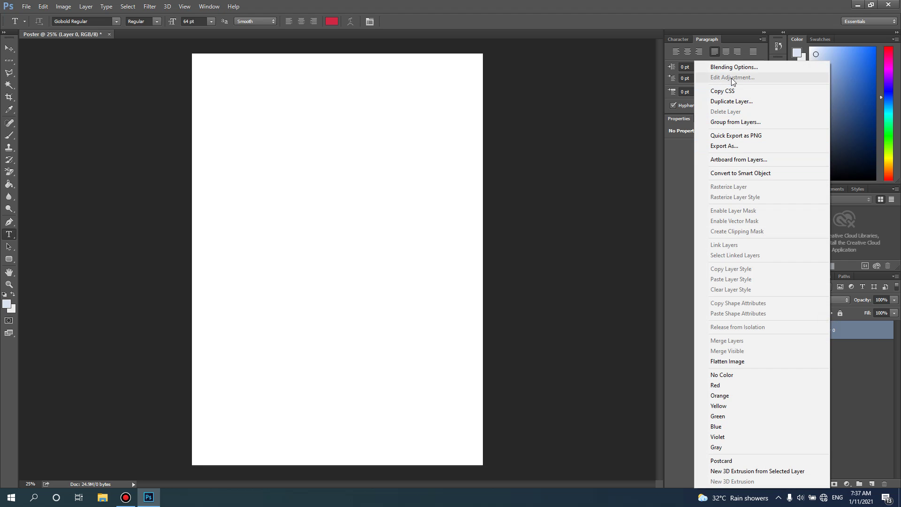
left_click(750, 68)
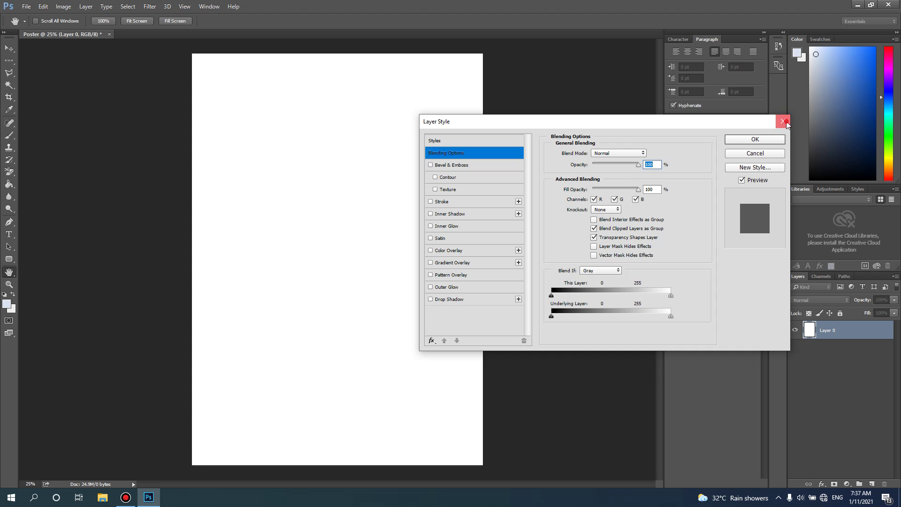
left_click(785, 122)
right_click(827, 324)
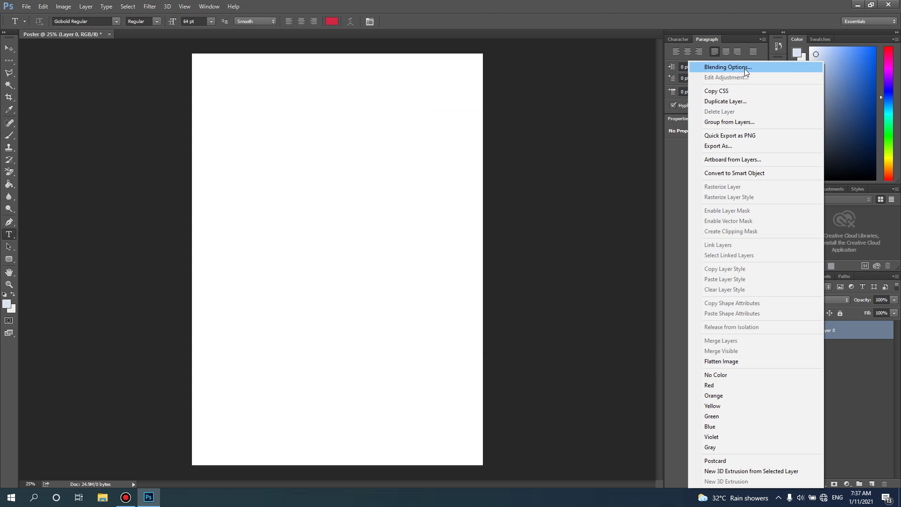
left_click(746, 70)
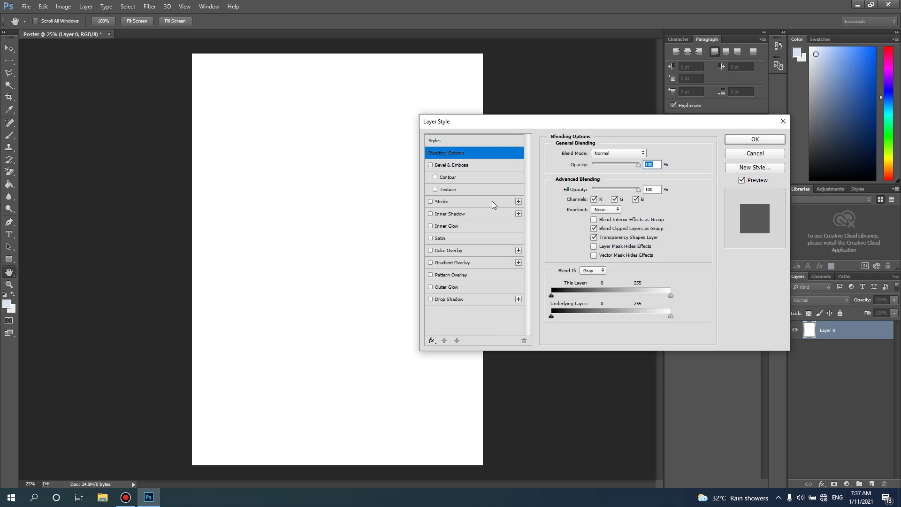
left_click(746, 138)
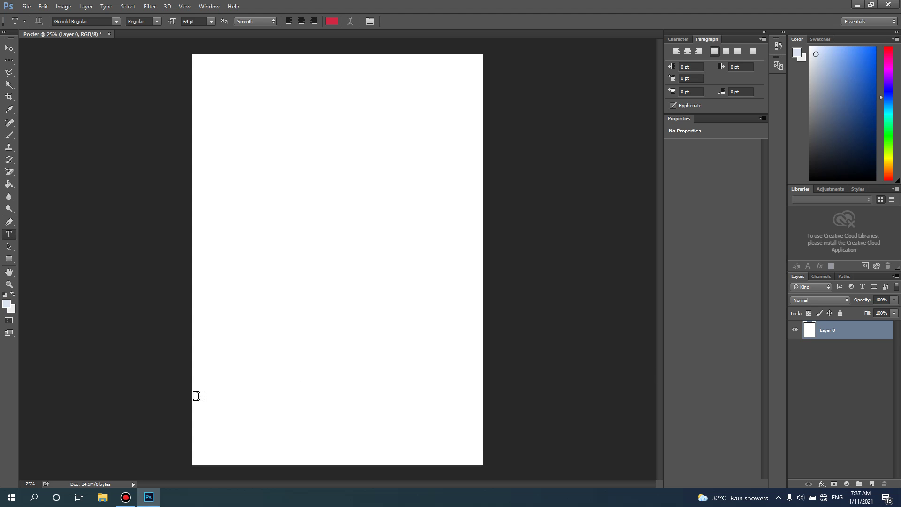
- Place bird.png from the D: drive folder Multimedia Pre Render > Icon > Animals as a new layer on the poster
key("super+e")
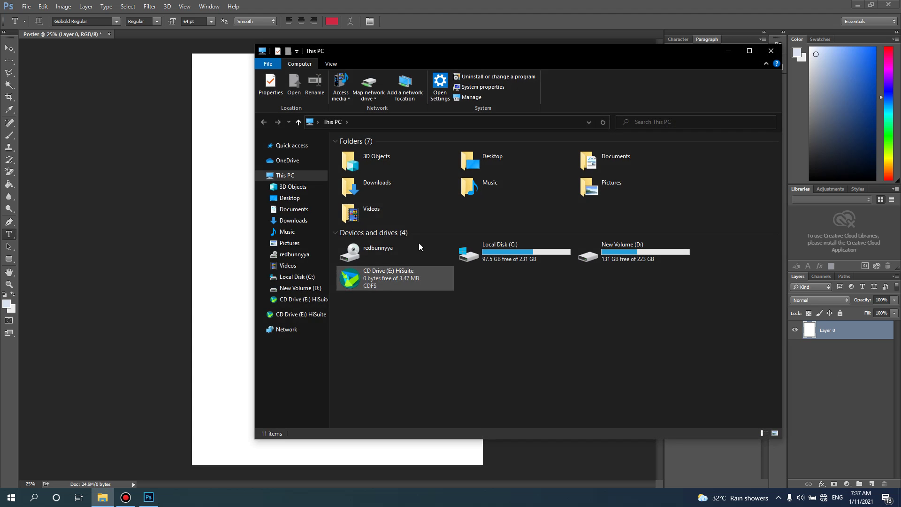
double_click(629, 250)
double_click(376, 172)
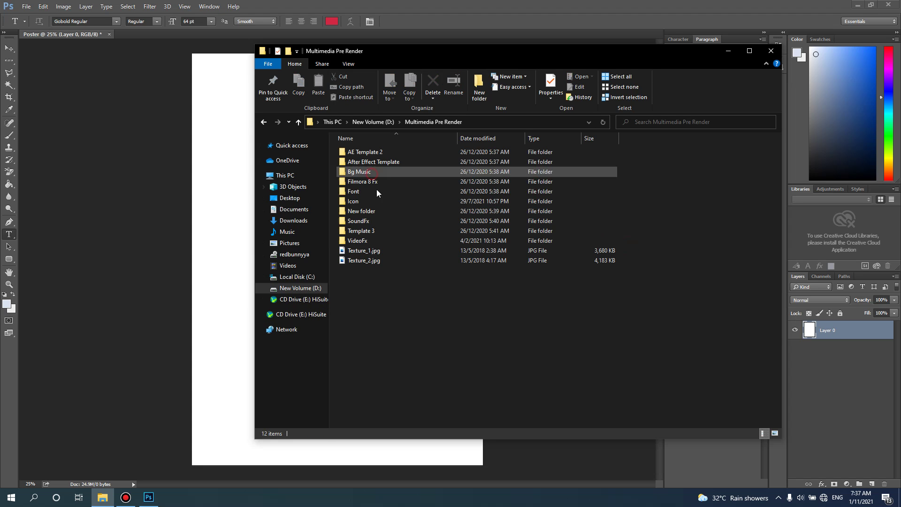
double_click(362, 202)
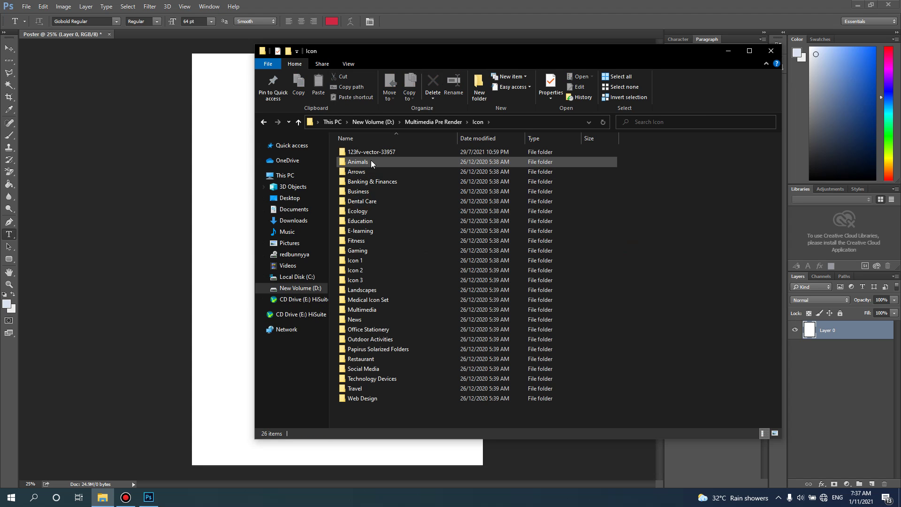
double_click(371, 159)
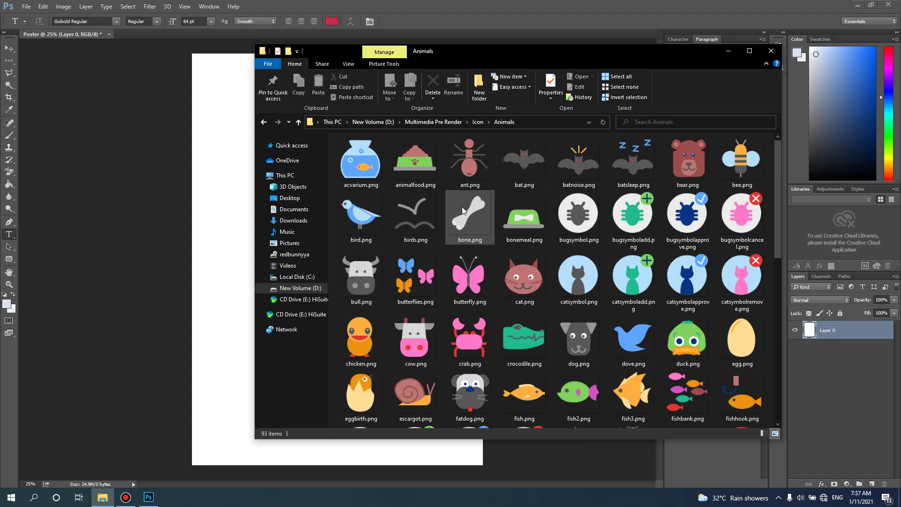
left_click(379, 225)
left_click_drag(368, 213, 222, 215)
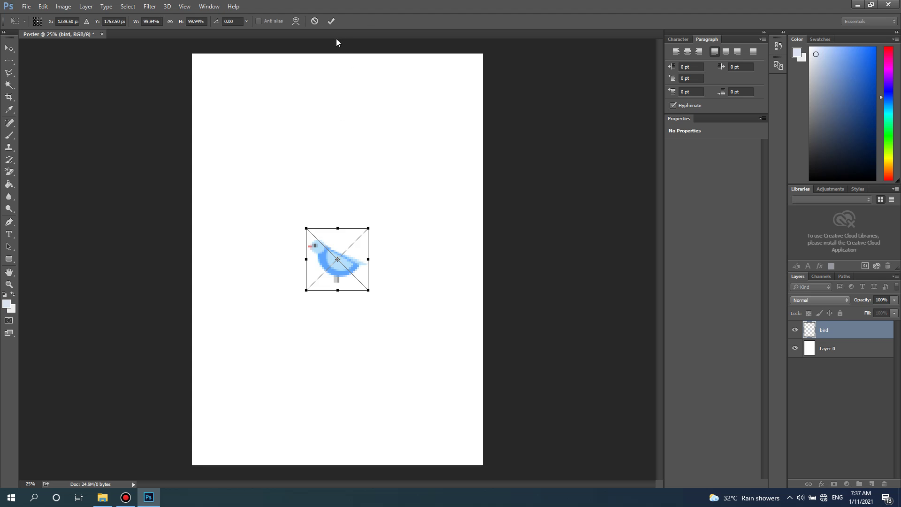
left_click(331, 21)
key("t")
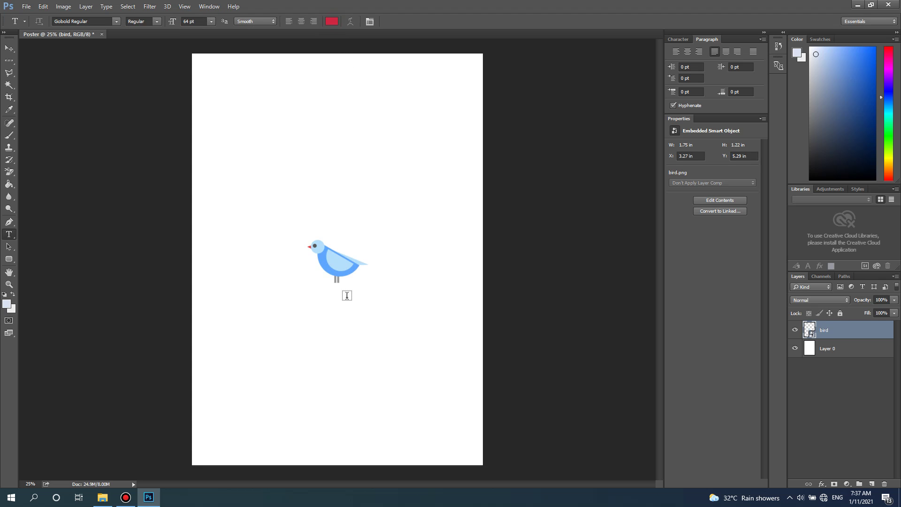
- Enlarge the bird proportionally to about 4.58 in wide and 3.2 in high, and move it slightly up on the poster
left_click(9, 48)
key("ctrl+t")
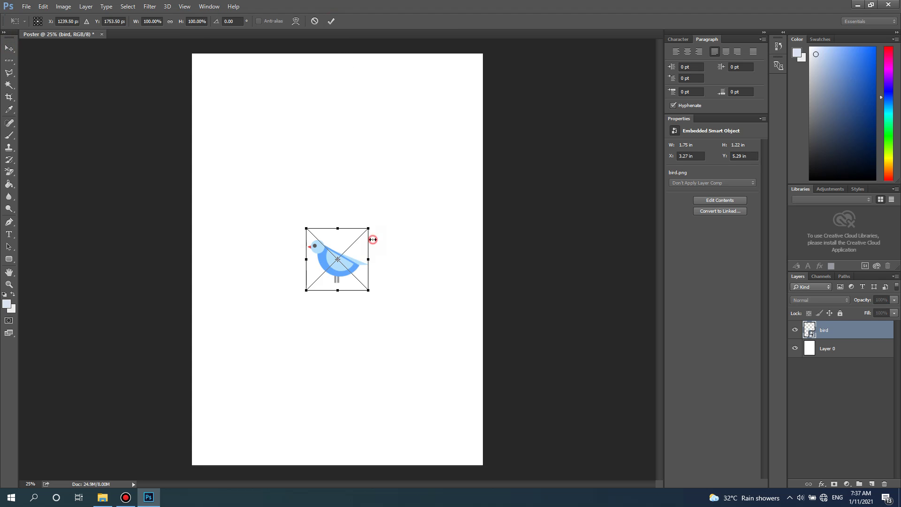
left_click_drag(135, 23, 297, 26)
left_click(333, 21)
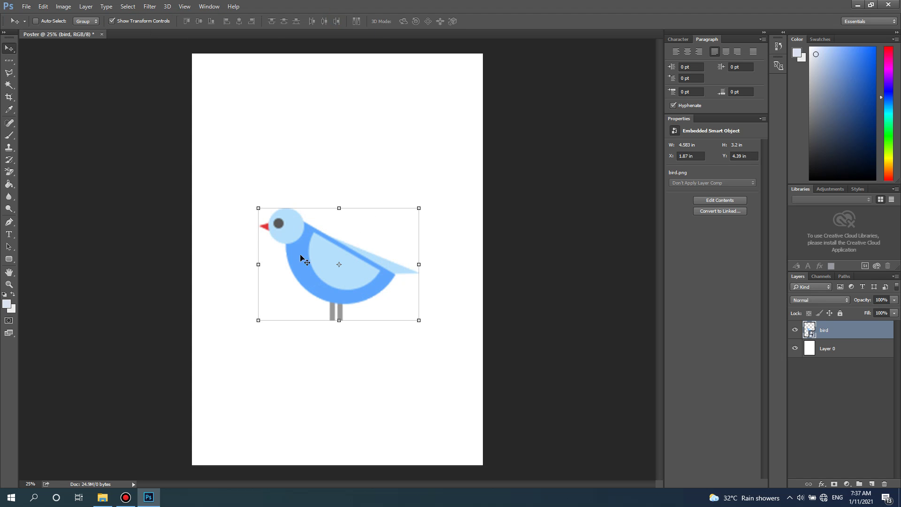
left_click_drag(389, 246, 384, 219)
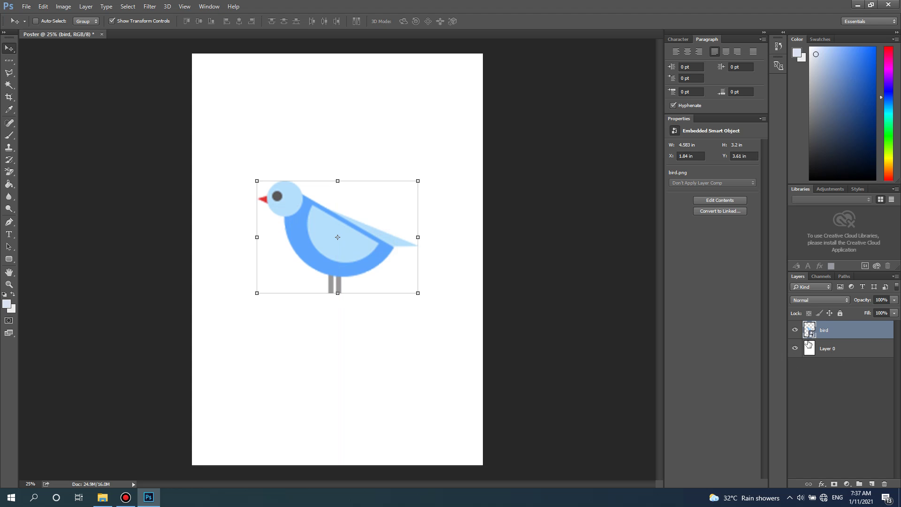
- Open the bird layer's blending options and reposition the Layer Style dialog clear of the bird
right_click(822, 336)
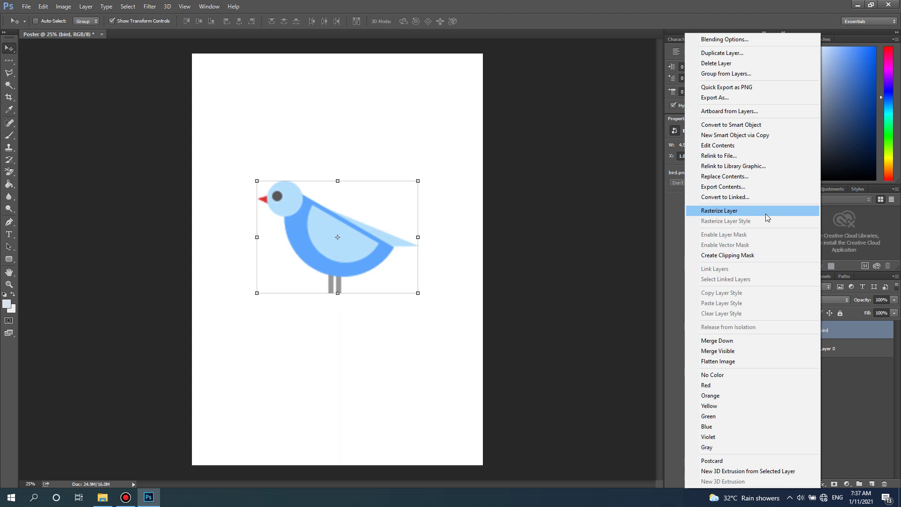
left_click(726, 41)
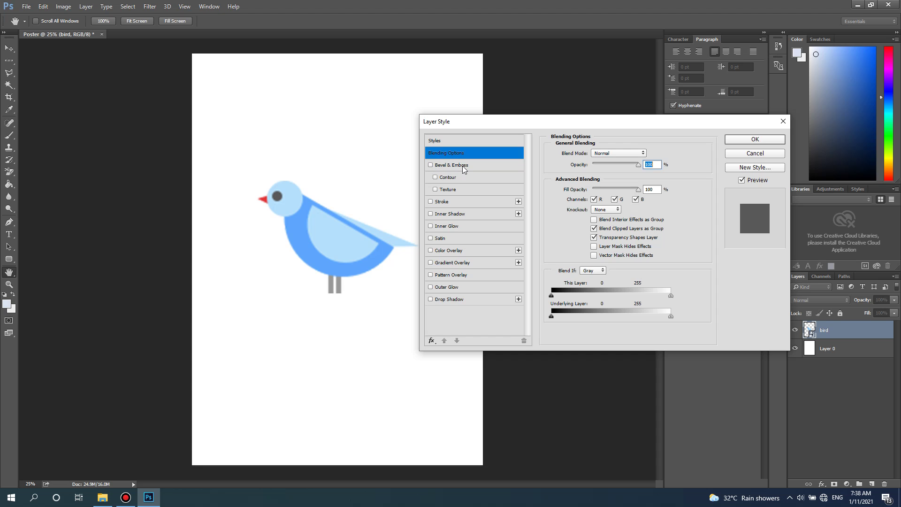
left_click_drag(501, 121, 518, 63)
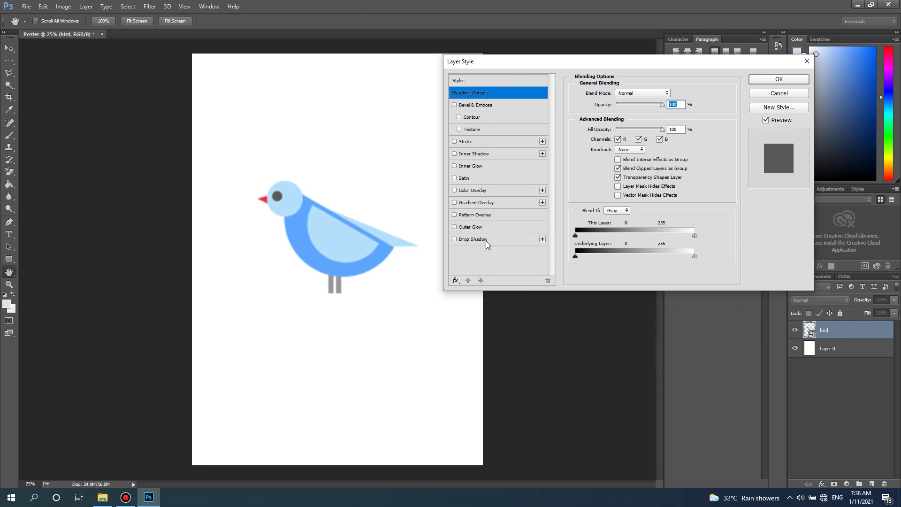
- Apply Bevel & Emboss to the bird layer with a depth of 1%
left_click(460, 104)
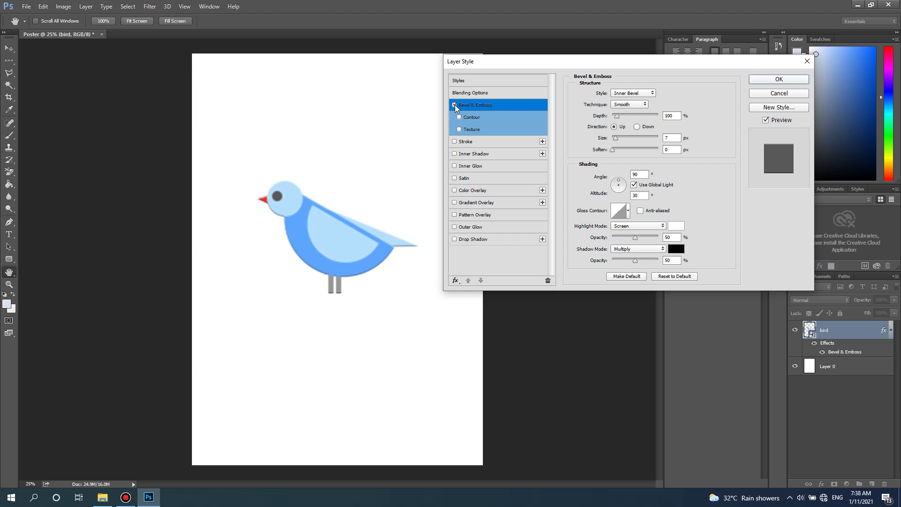
left_click(455, 104)
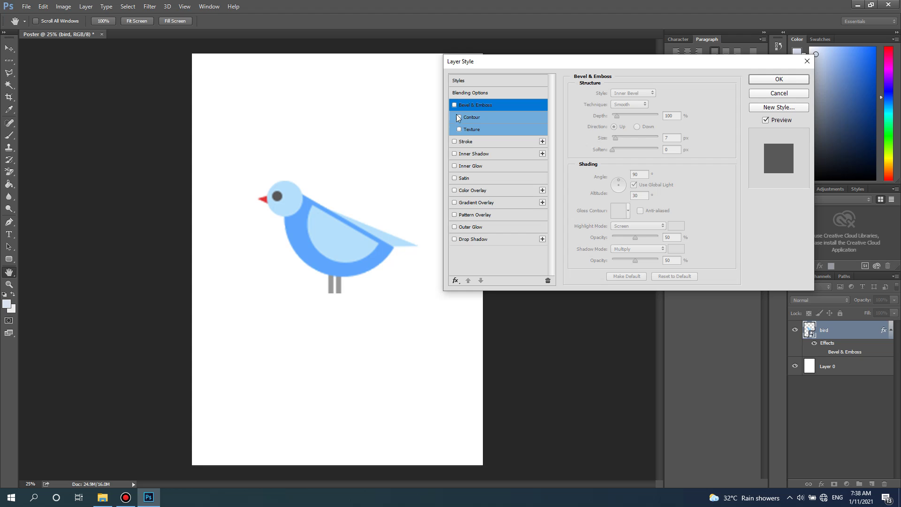
left_click(454, 105)
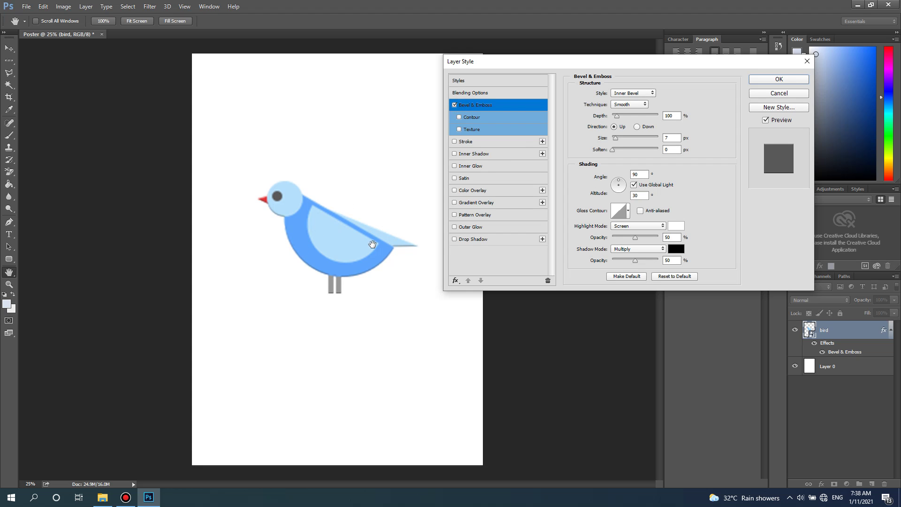
left_click_drag(617, 116, 561, 145)
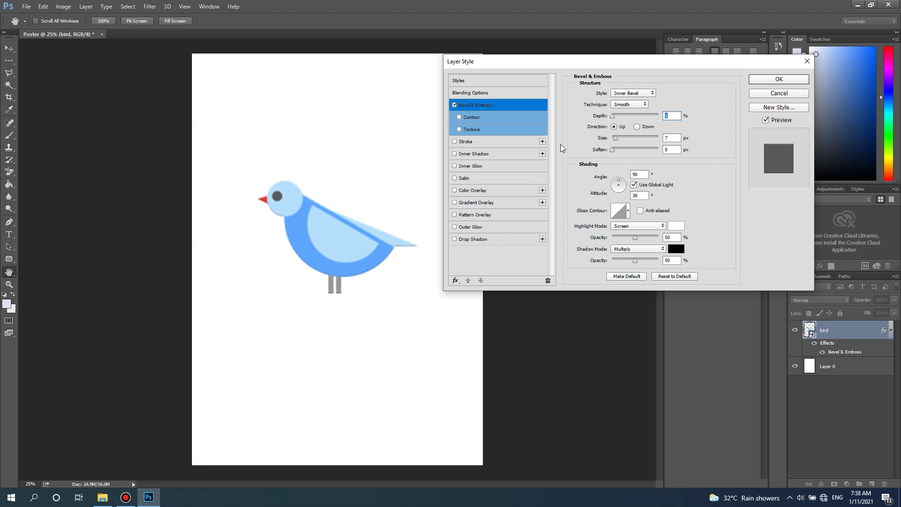
- Add a Color Overlay to the bird layer in blue 2e8ad4 with the Multiply blend mode
left_click(468, 191)
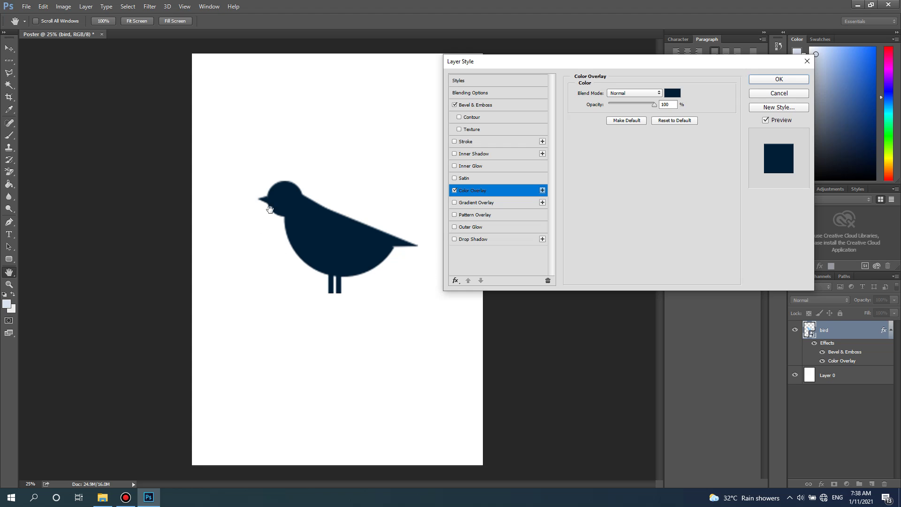
left_click(672, 93)
left_click_drag(595, 225, 621, 183)
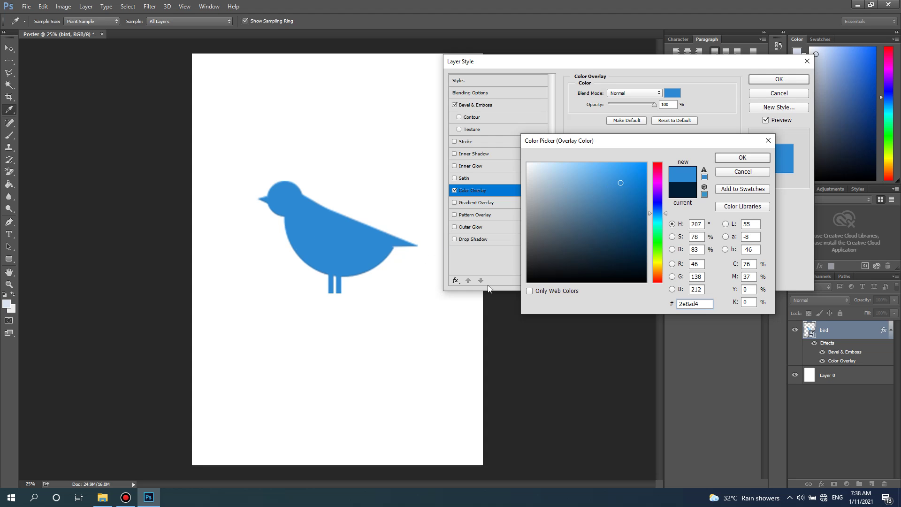
left_click(742, 158)
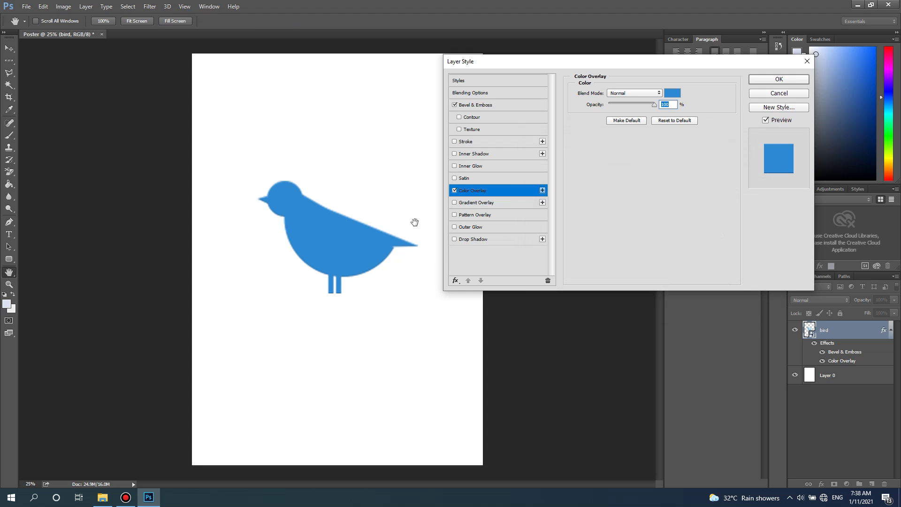
left_click(629, 92)
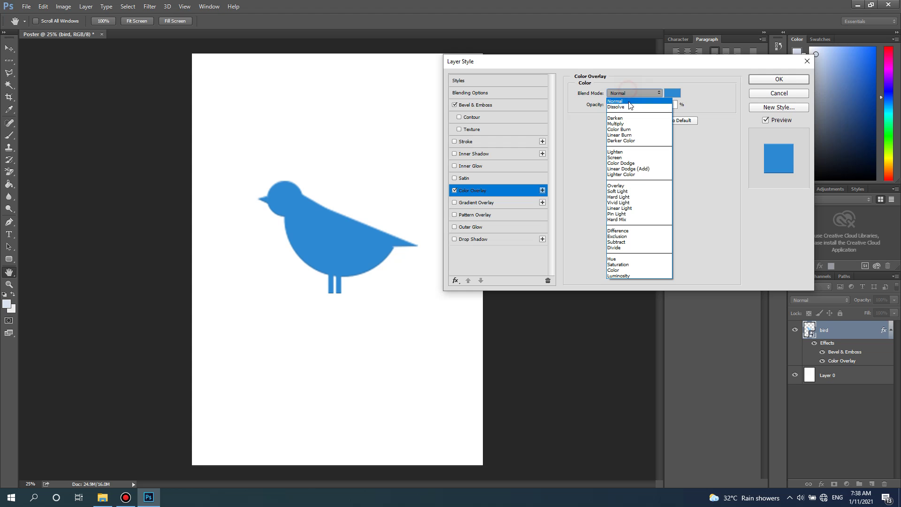
left_click(619, 125)
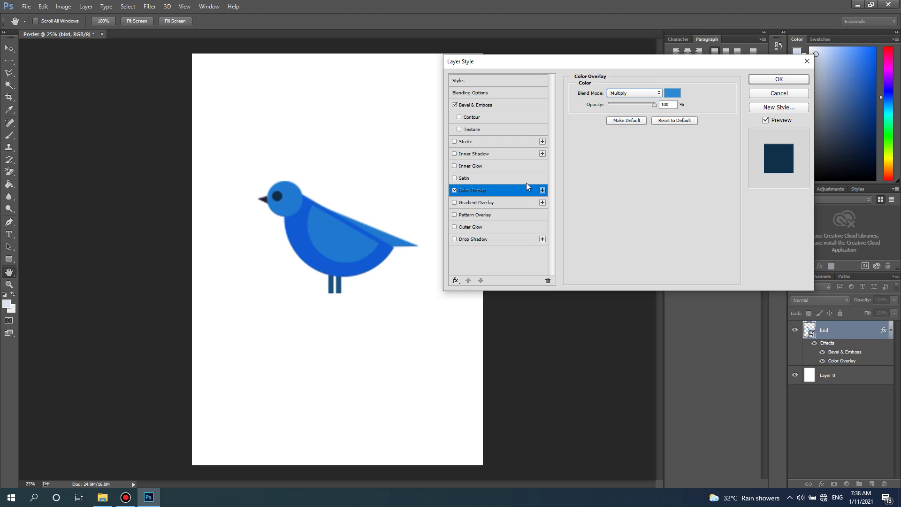
- Try yellow-green cad42e as the bird's overlay color, then discard that color choice
left_click(676, 96)
left_click_drag(654, 198, 660, 264)
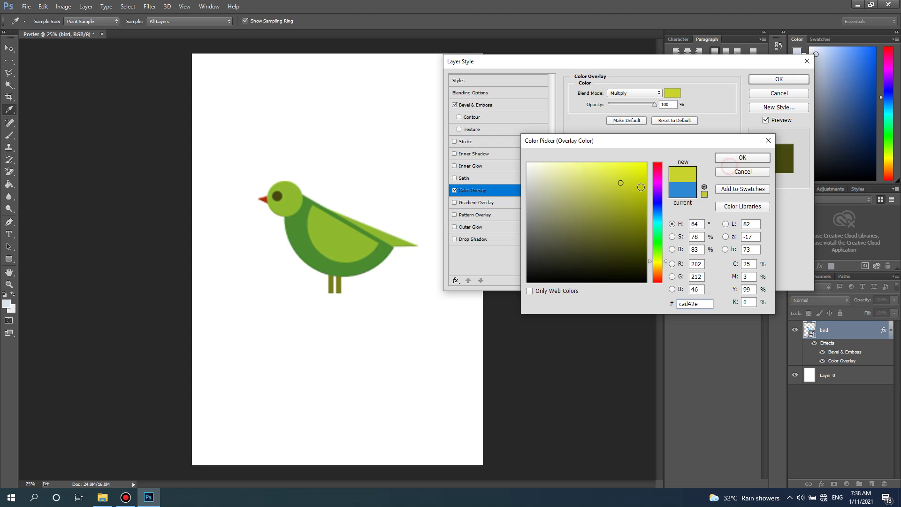
left_click(731, 169)
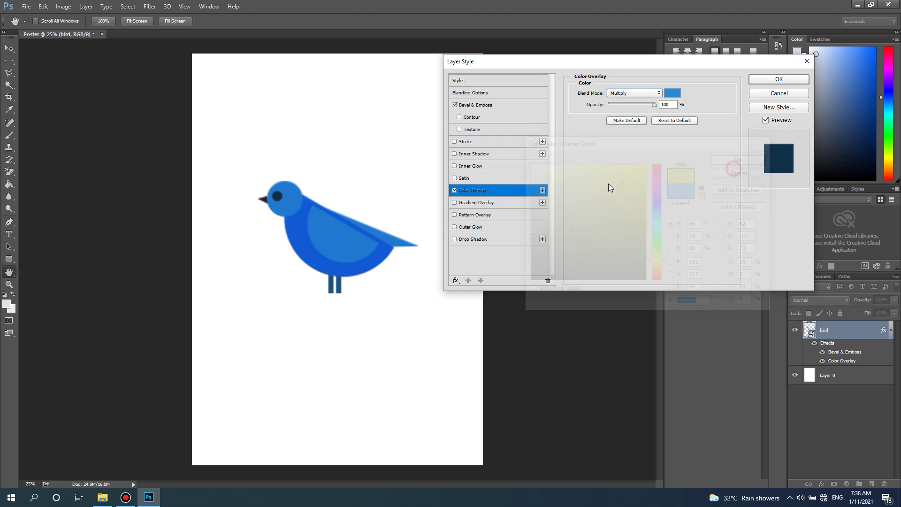
- Turn off the Color Overlay and Bevel & Emboss effects on the bird layer
left_click(455, 190)
left_click(456, 102)
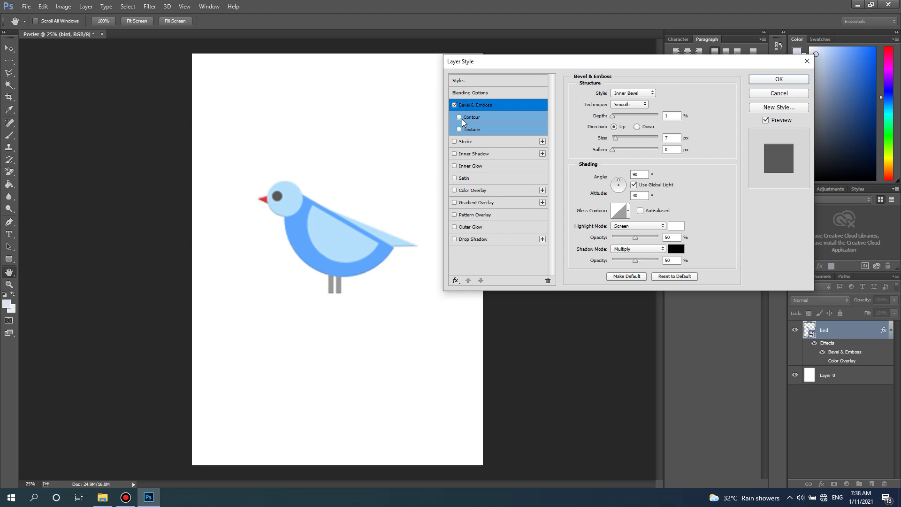
left_click(455, 105)
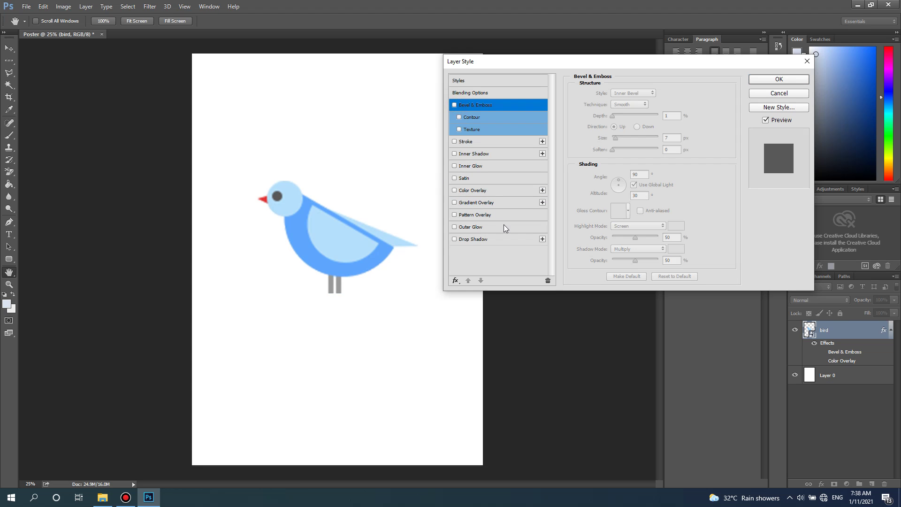
- Enable a Gradient Overlay on the bird layer with the Linear style
left_click(454, 203)
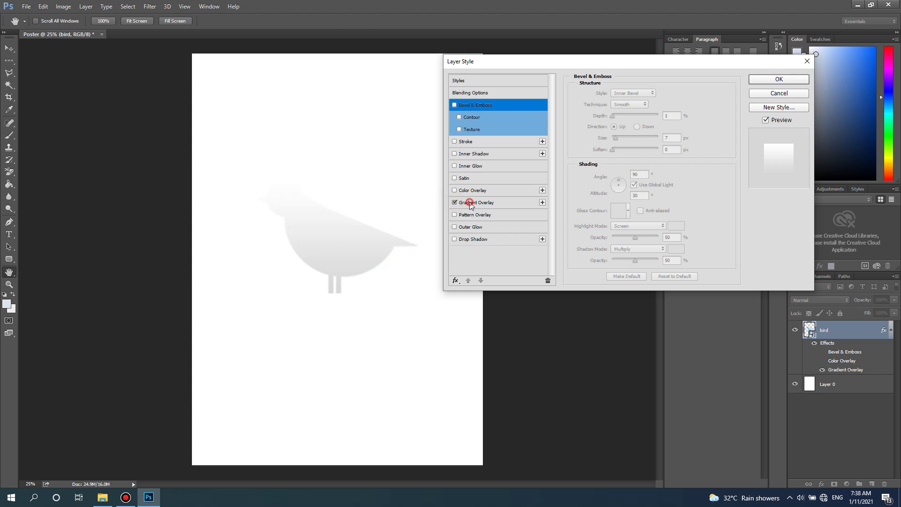
left_click(471, 204)
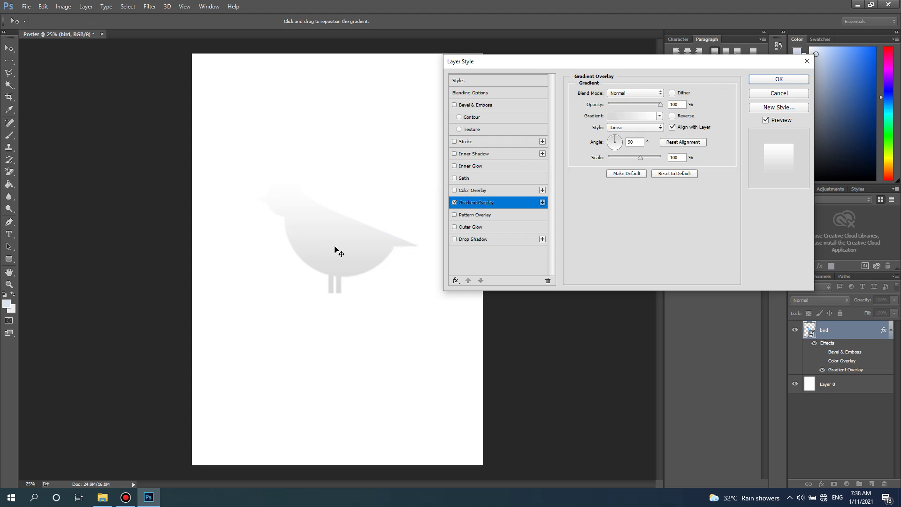
left_click(638, 127)
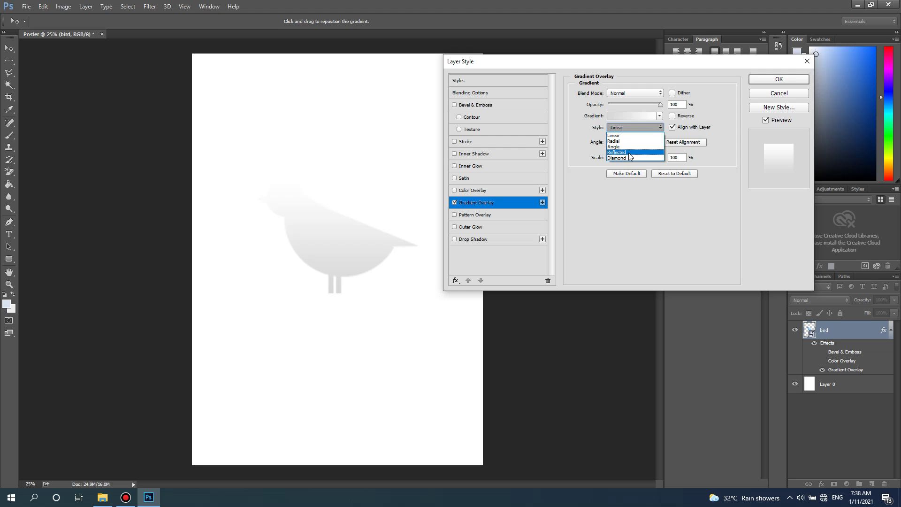
left_click(624, 135)
- Set the starting color stop of the bird's gradient overlay to red ff0000 and accept the edited gradient
left_click(629, 116)
left_click(360, 245)
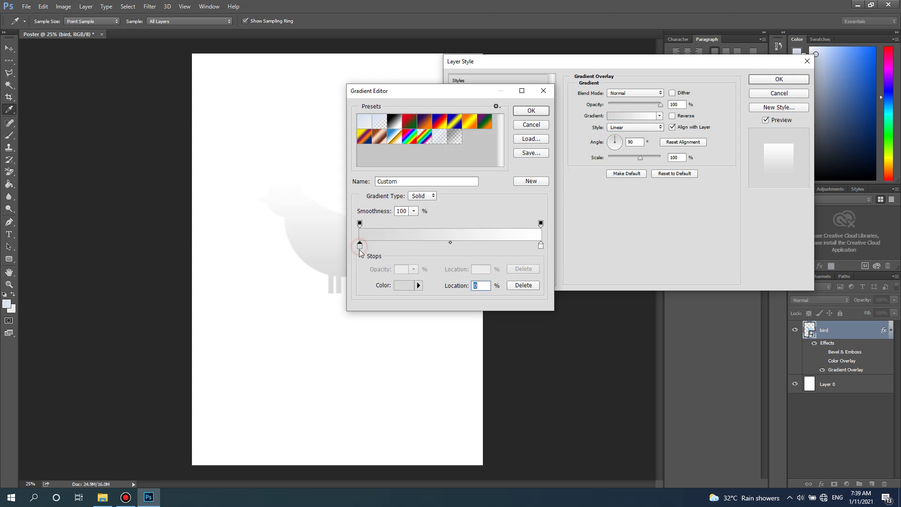
left_click(400, 286)
type("ff0000")
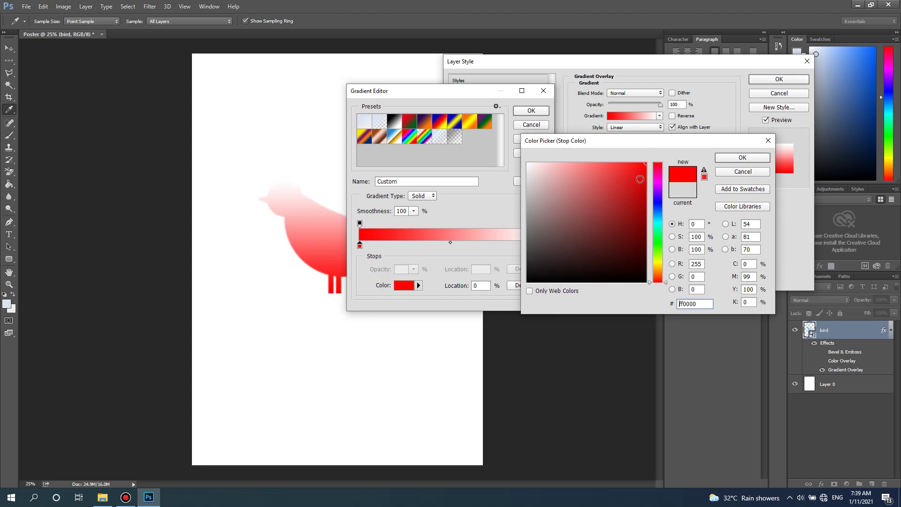
left_click(743, 158)
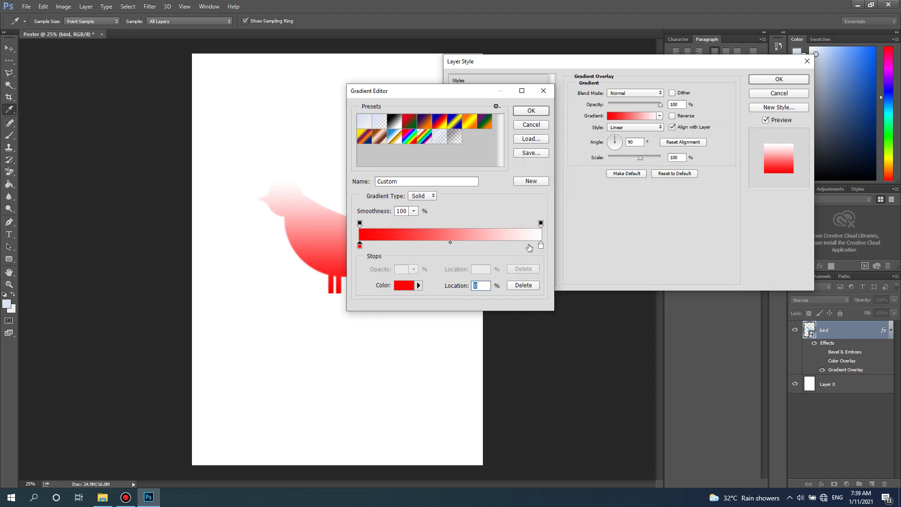
left_click(532, 111)
- Set the gradient overlay's angle to 7 degrees so the red starts at the bird's head
left_click(621, 145)
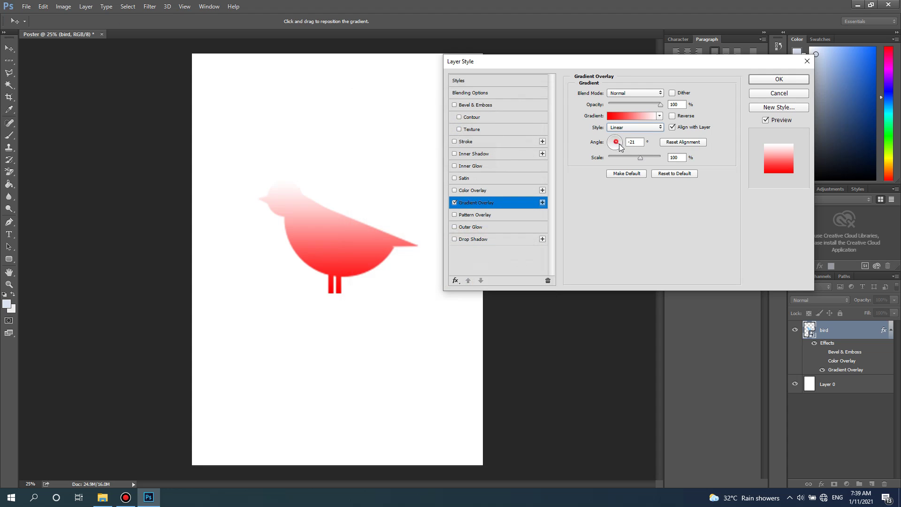
left_click_drag(620, 148, 602, 143)
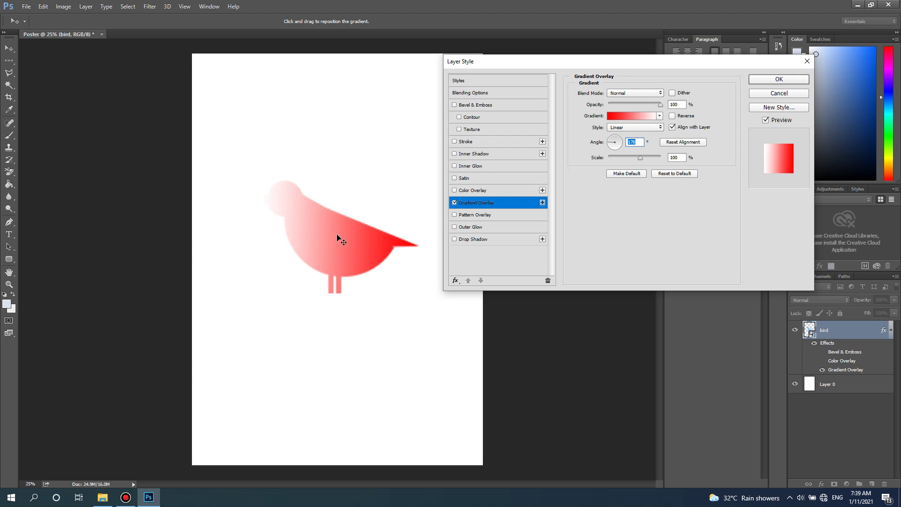
type("-14")
- Try the Radial, Angle, Diamond and Reflected styles on the bird's gradient overlay, and return it to Linear
left_click(634, 128)
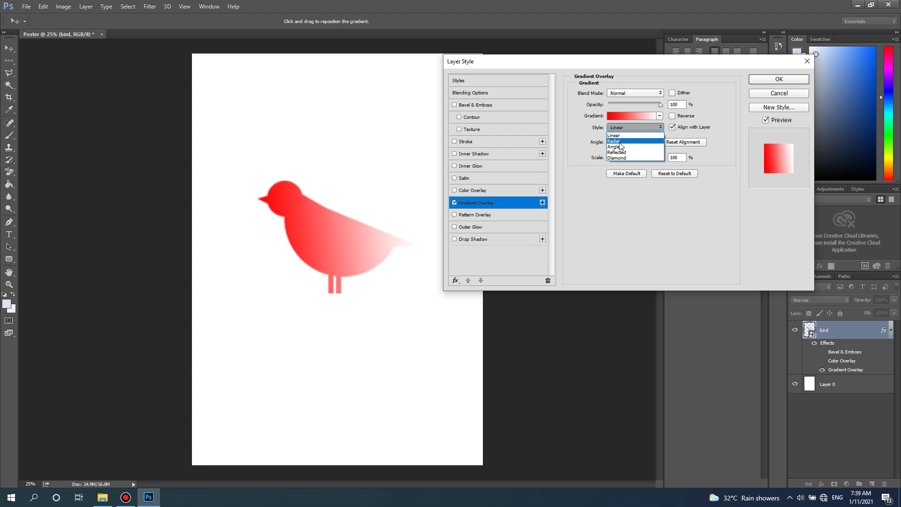
left_click(619, 142)
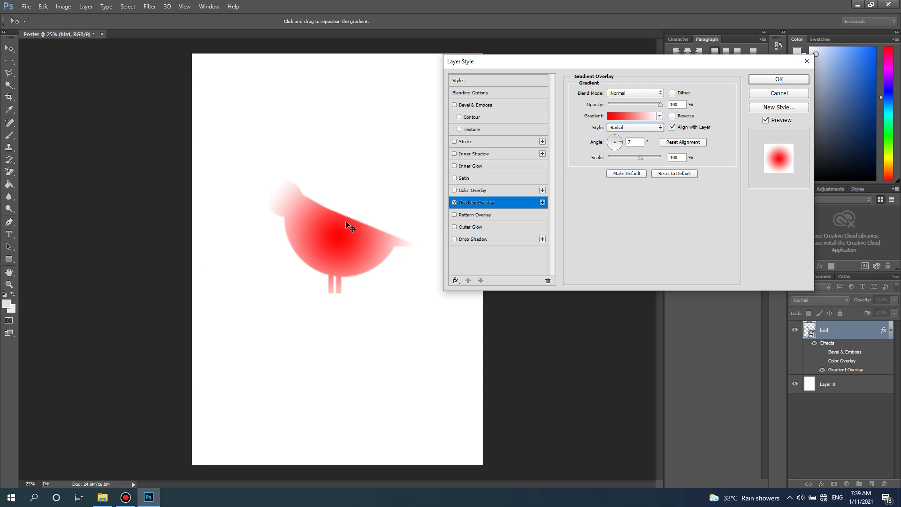
left_click(627, 127)
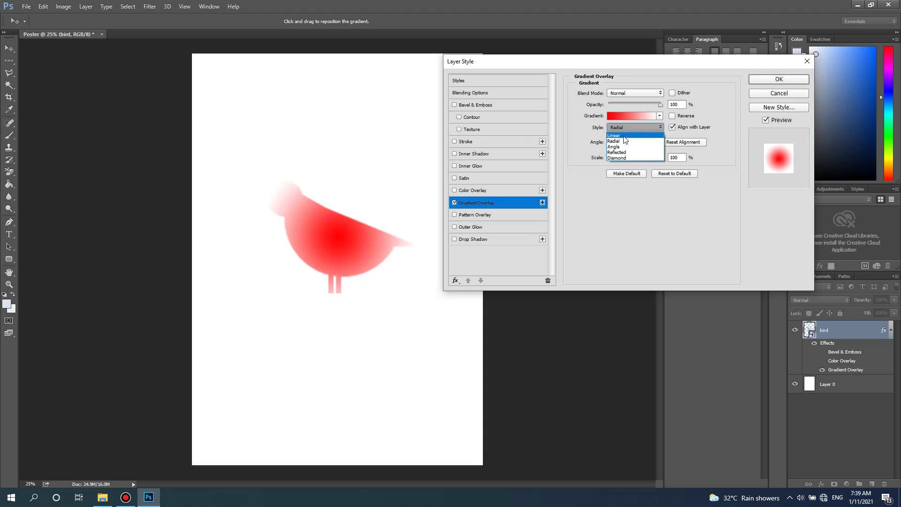
left_click(616, 146)
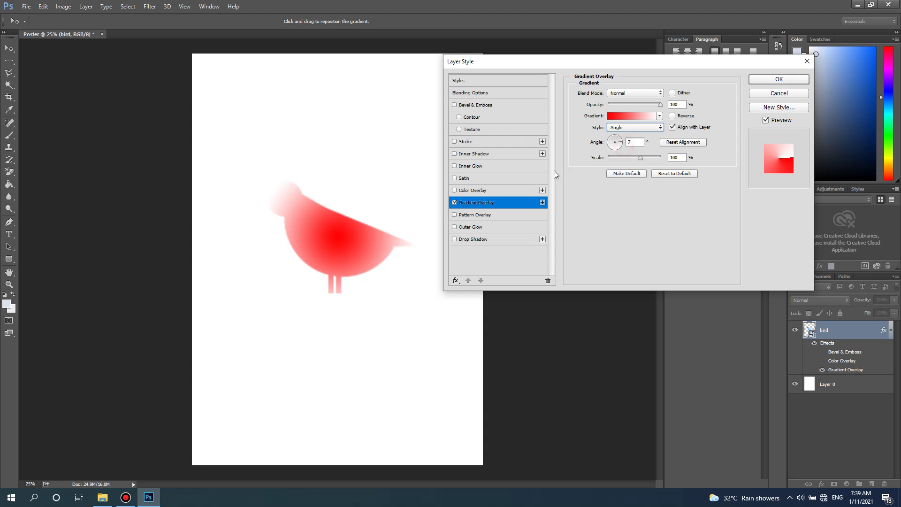
left_click(624, 128)
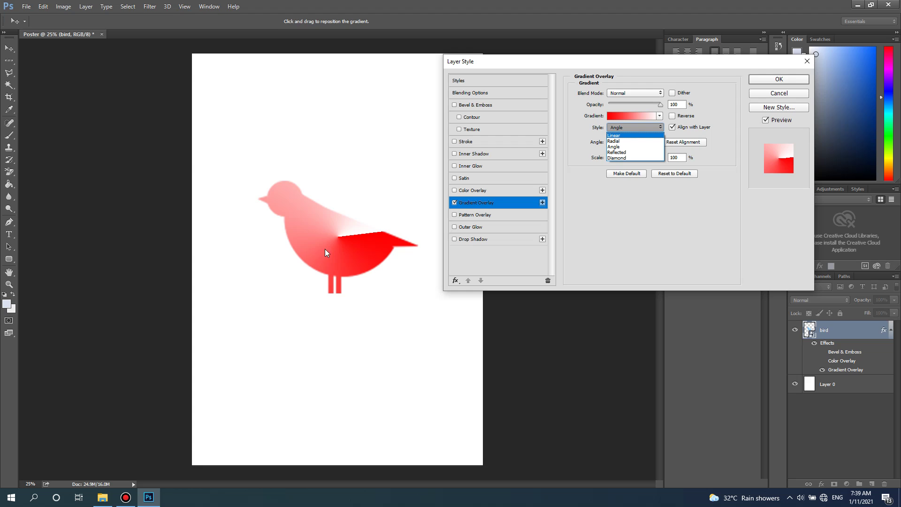
left_click(641, 203)
left_click(630, 129)
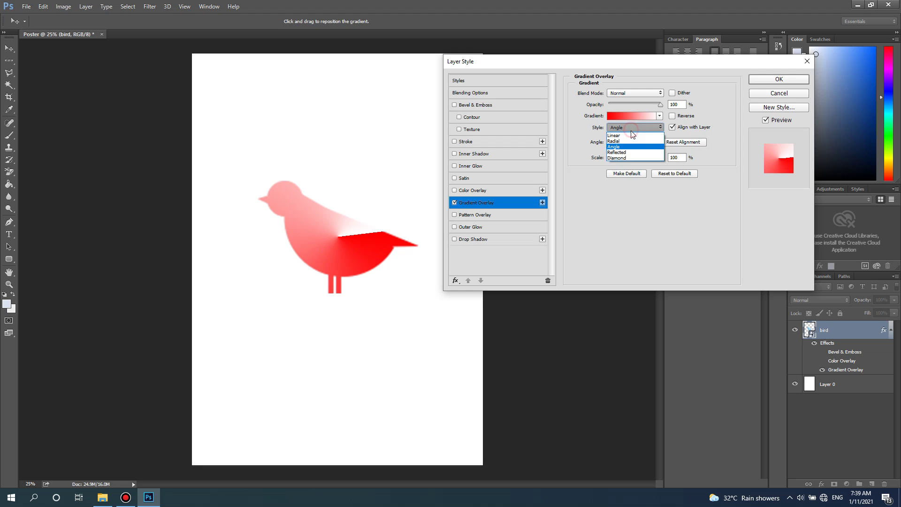
left_click(631, 158)
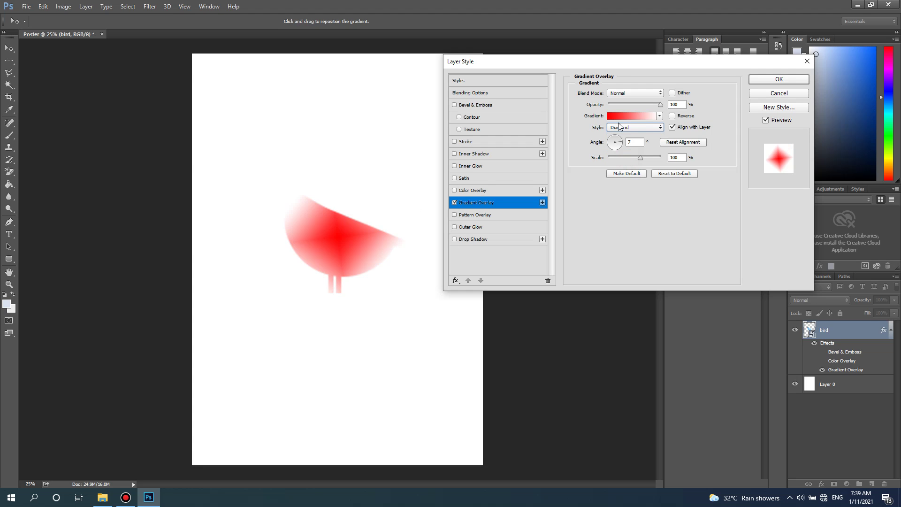
left_click(622, 127)
left_click(618, 152)
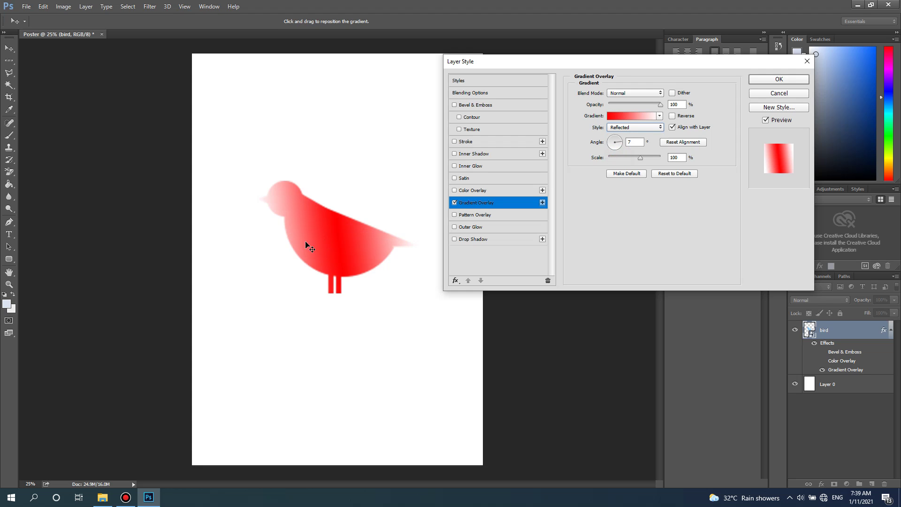
left_click(631, 128)
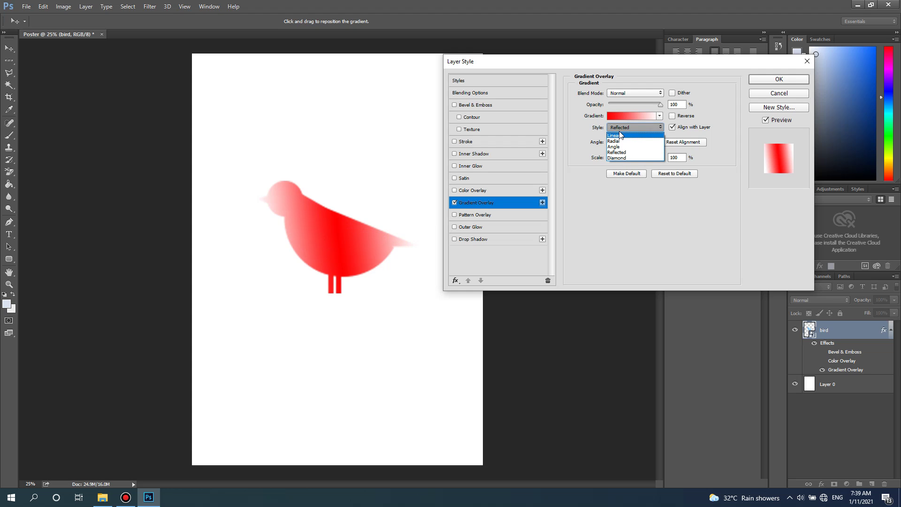
left_click(618, 136)
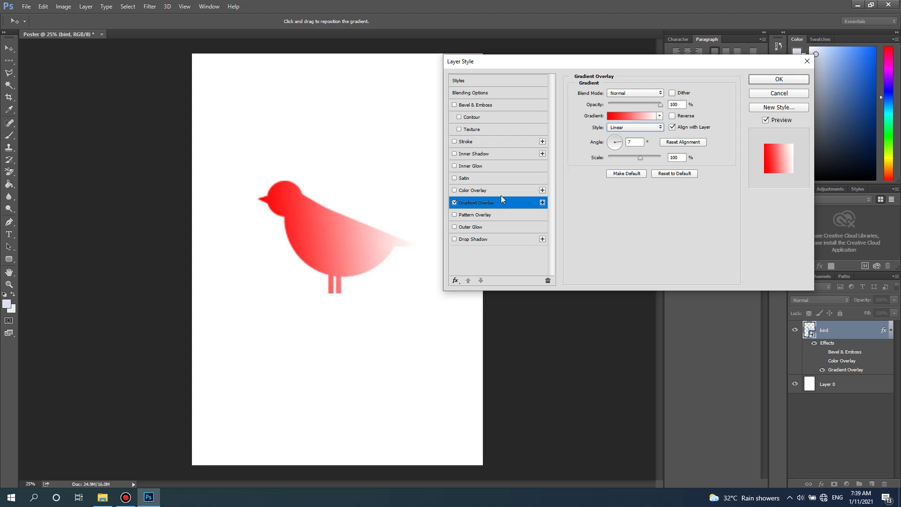
- Replace the bird's Gradient Overlay with Bevel & Emboss including Contour, with the contour range set to 37%
left_click(454, 203)
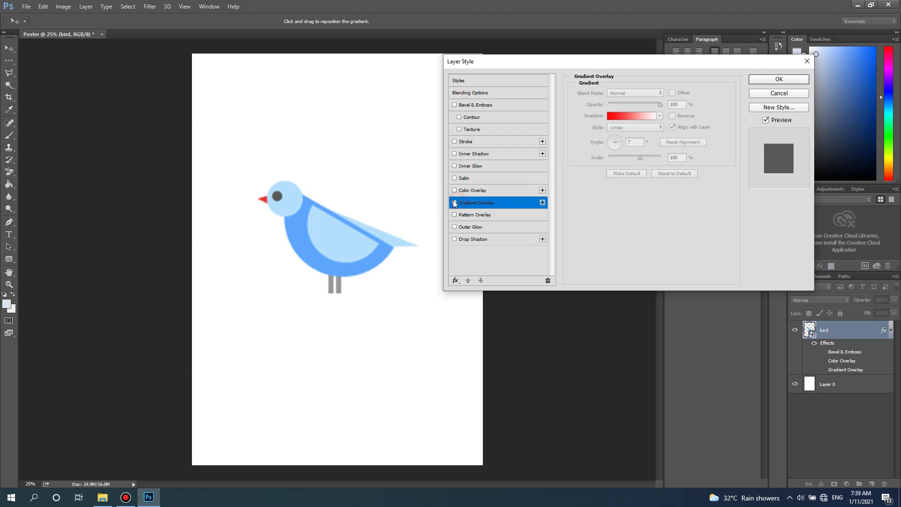
left_click(468, 117)
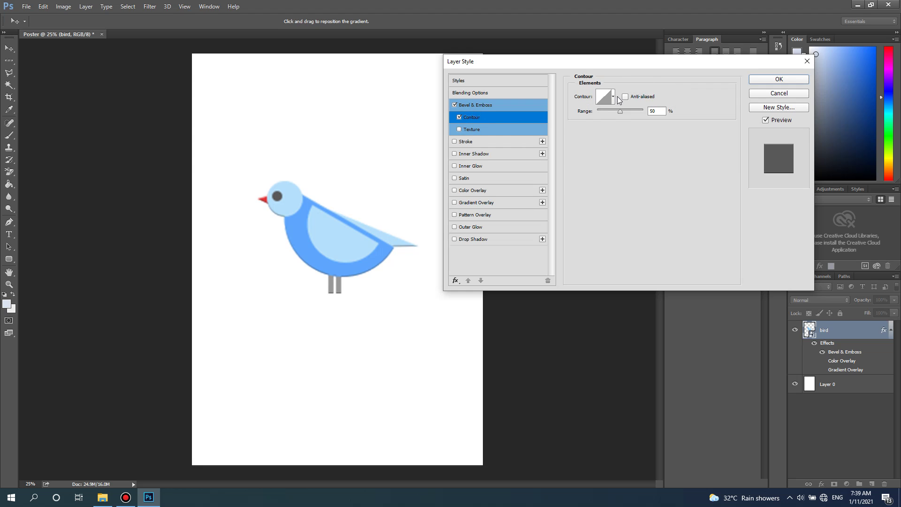
left_click_drag(620, 111, 583, 128)
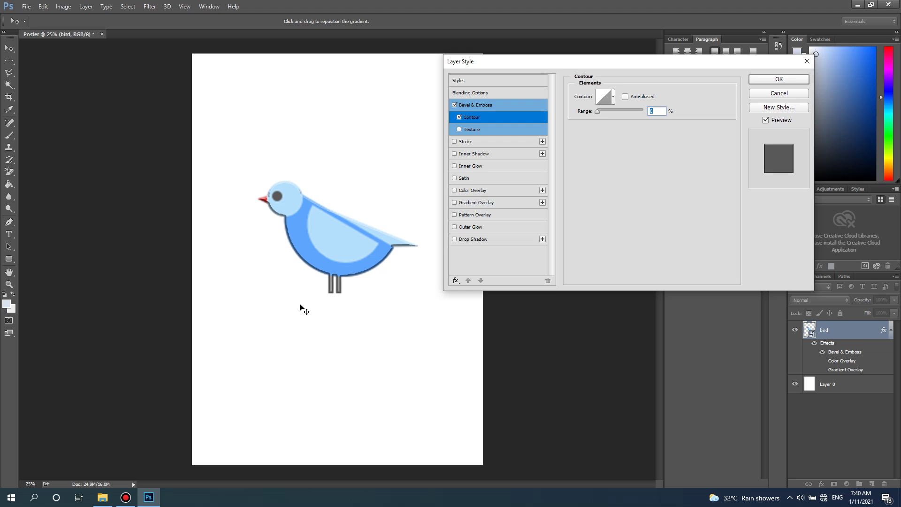
scroll(304, 301, "up", 3)
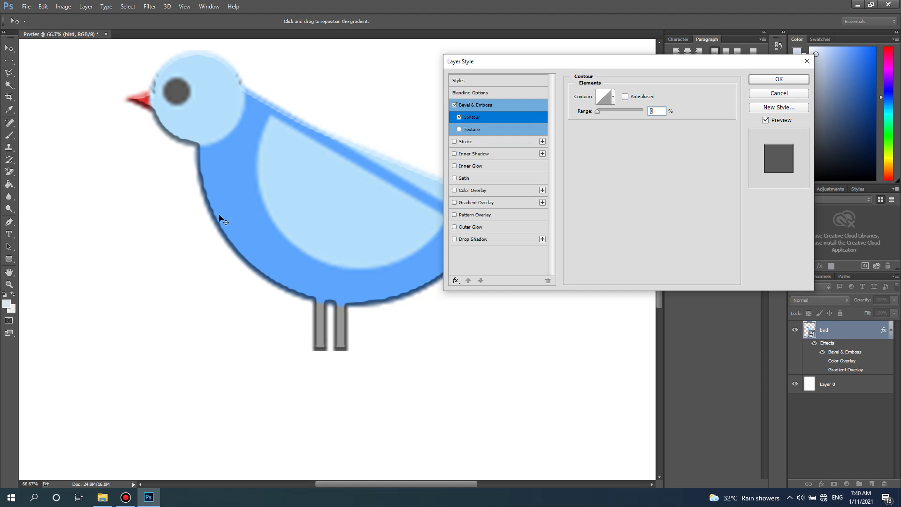
mouse_move(604, 114)
left_mouse_down()
mouse_move(638, 114)
mouse_move(590, 122)
mouse_move(615, 127)
left_mouse_up()
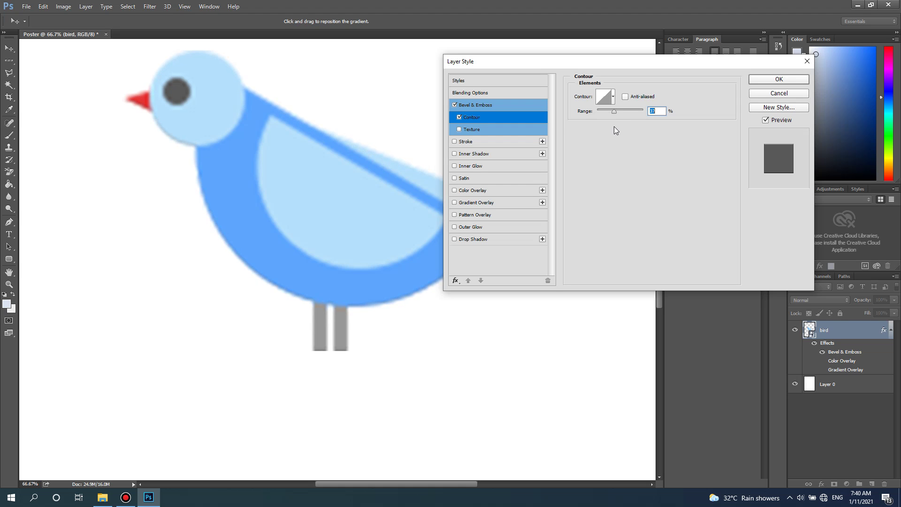
- Inspect the contour's mapping curve without changing it, and turn off Bevel & Emboss on the bird layer
left_click(607, 100)
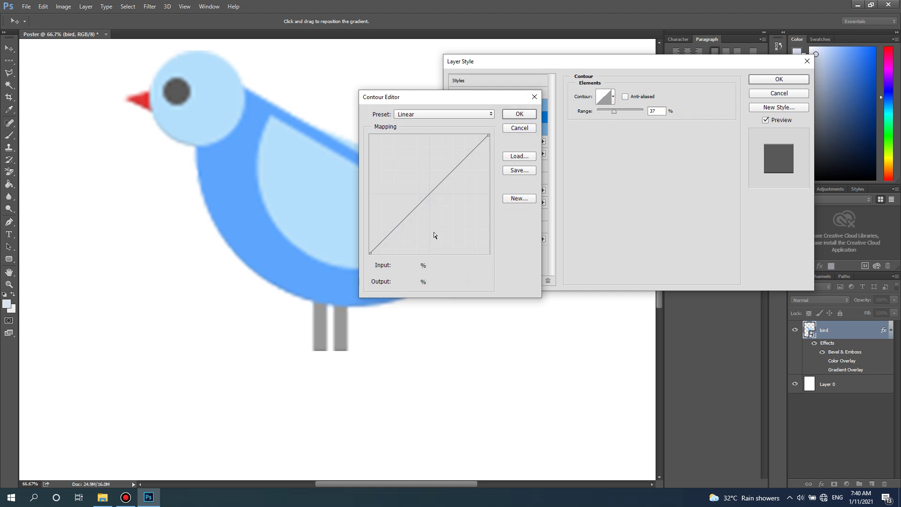
left_click(526, 131)
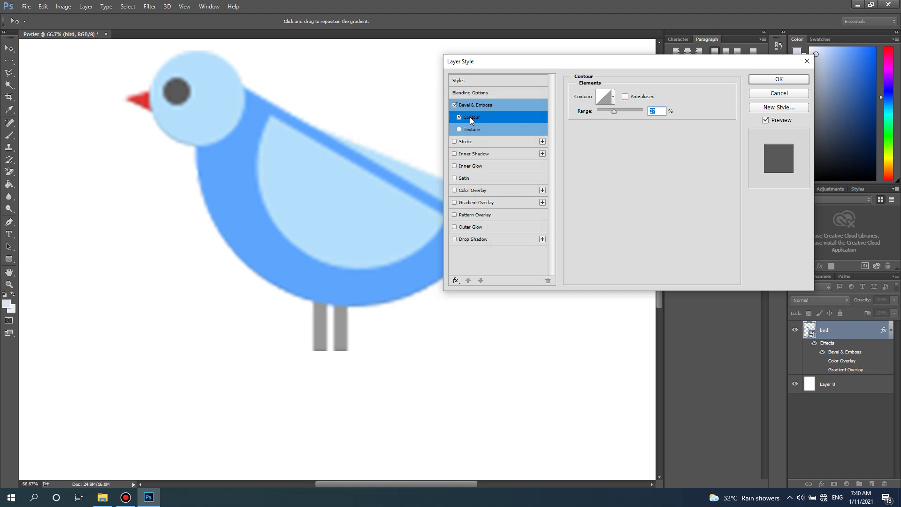
left_click(453, 105)
- Enable the Stroke effect on the bird layer and turn off the Contour option
left_click(454, 142)
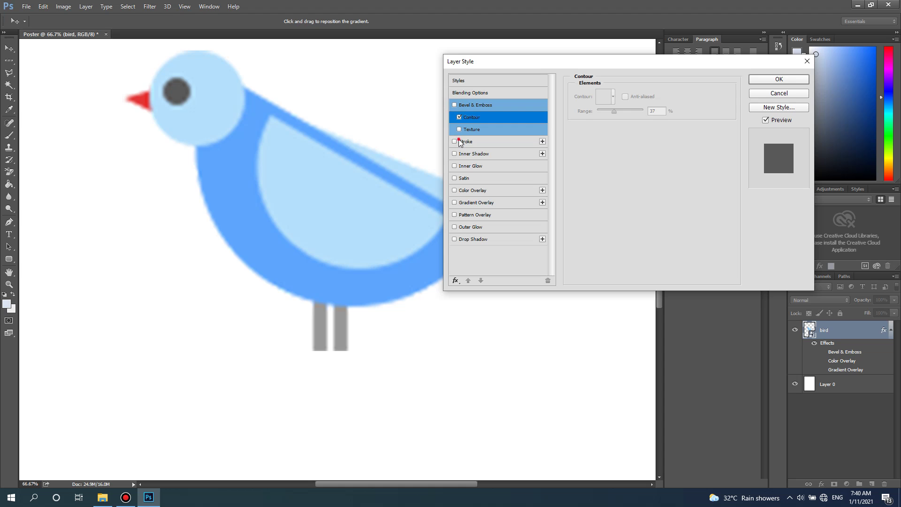
left_click(458, 141)
left_click(458, 142)
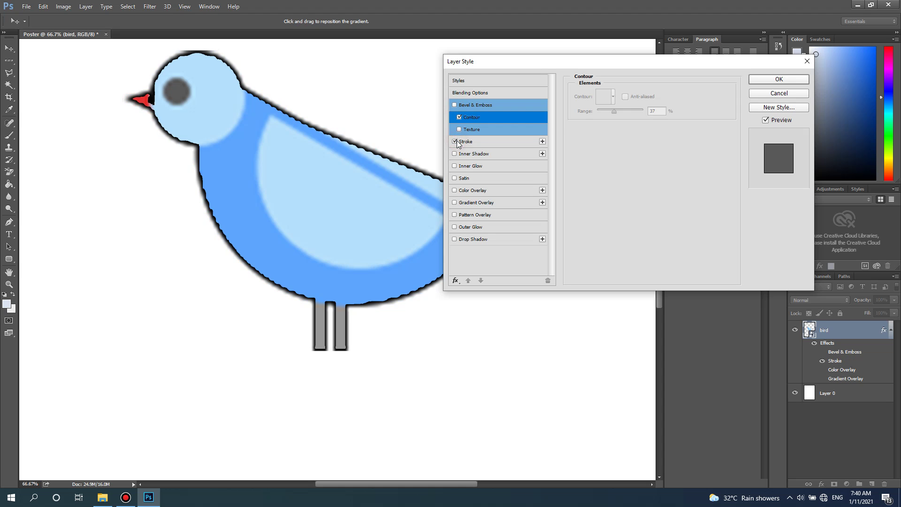
left_click(457, 142)
left_click(457, 142)
left_click(460, 118)
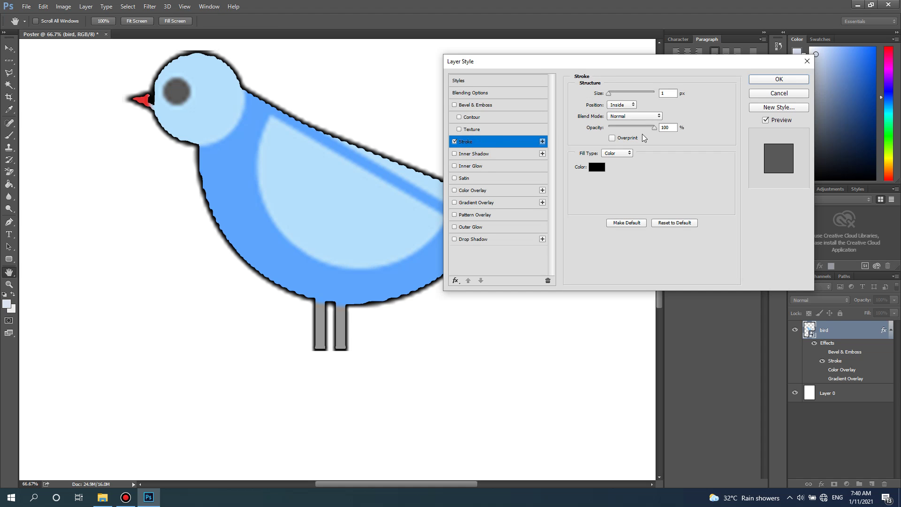
- Set the bird's stroke to the Outside position with a size of 1 px and 100% opacity
mouse_move(655, 129)
left_mouse_down()
mouse_move(611, 131)
mouse_move(646, 141)
mouse_move(628, 144)
mouse_move(606, 120)
mouse_move(659, 135)
left_mouse_up()
mouse_move(609, 93)
left_mouse_down()
mouse_move(675, 101)
mouse_move(566, 104)
left_mouse_up()
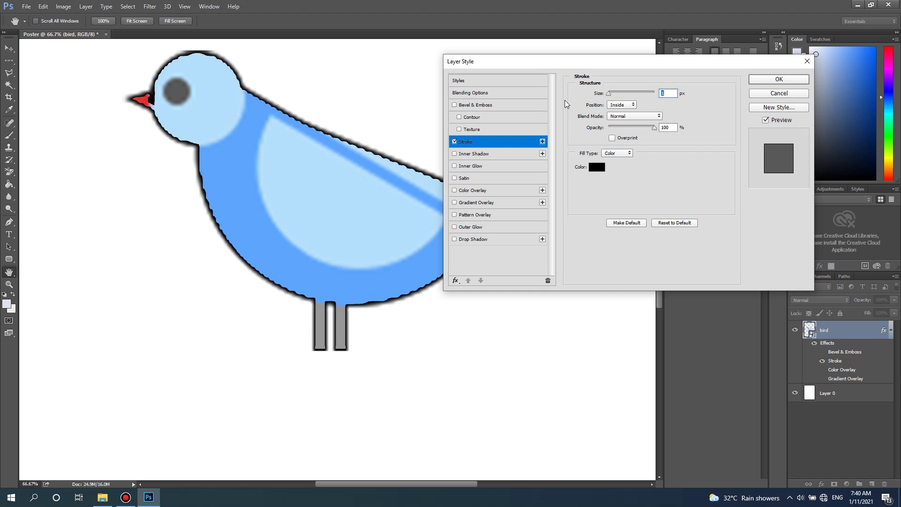
left_click(623, 105)
left_click(616, 113)
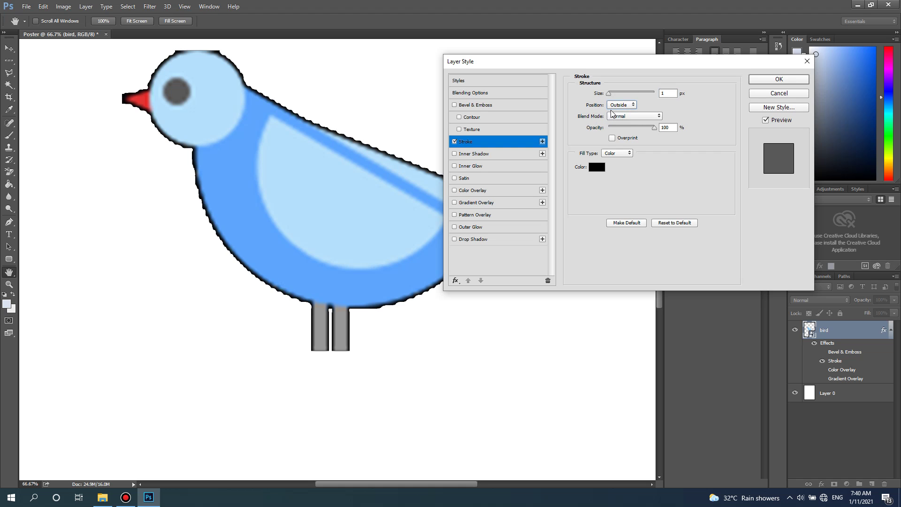
mouse_move(610, 94)
left_mouse_down()
mouse_move(657, 98)
mouse_move(528, 115)
left_mouse_up()
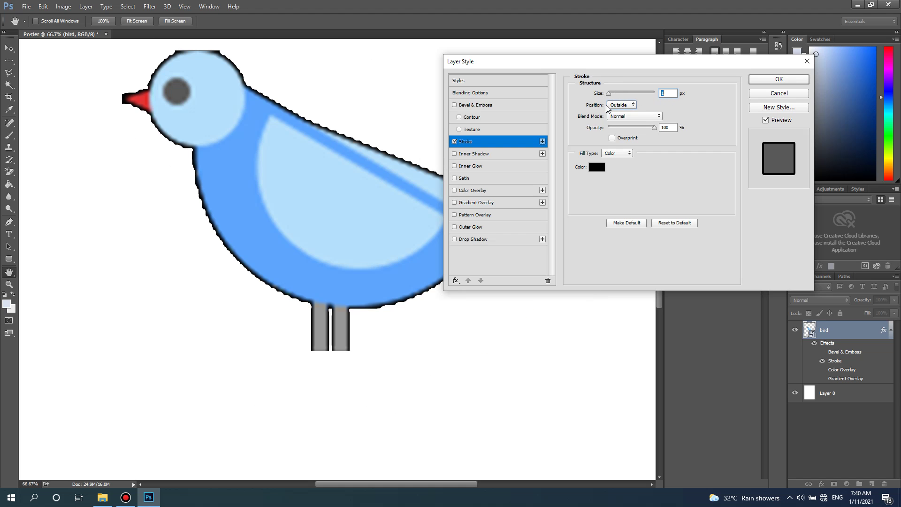
- Replace the bird's Stroke with an Inner Shadow using the Normal blend mode at 100% opacity
left_click(454, 142)
left_click(468, 155)
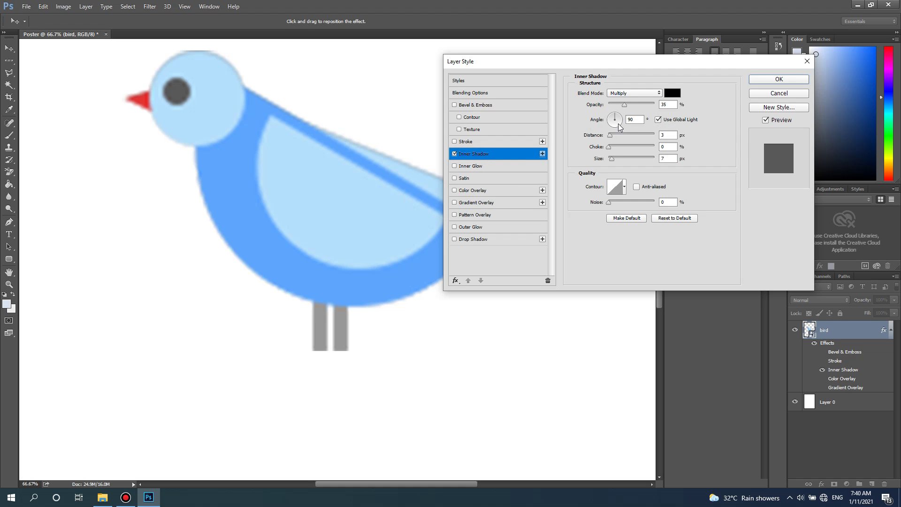
left_click(627, 94)
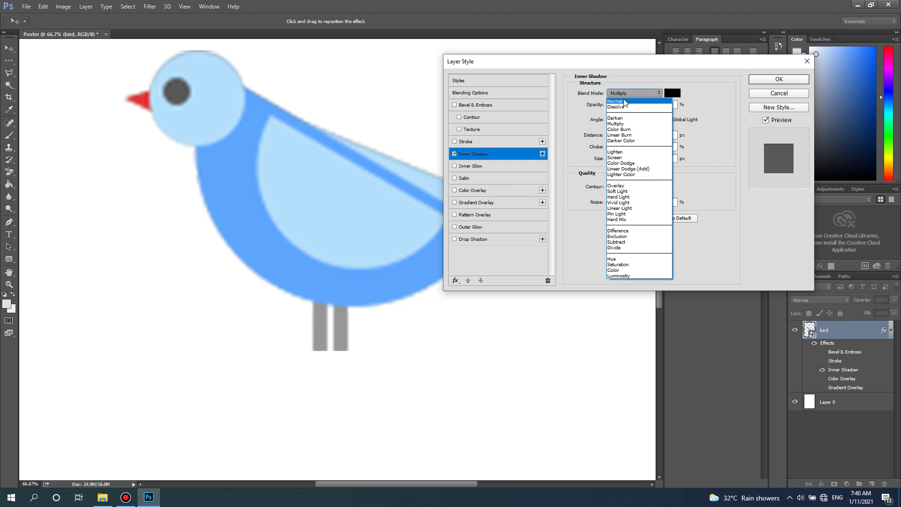
left_click(624, 99)
left_click_drag(624, 104, 658, 104)
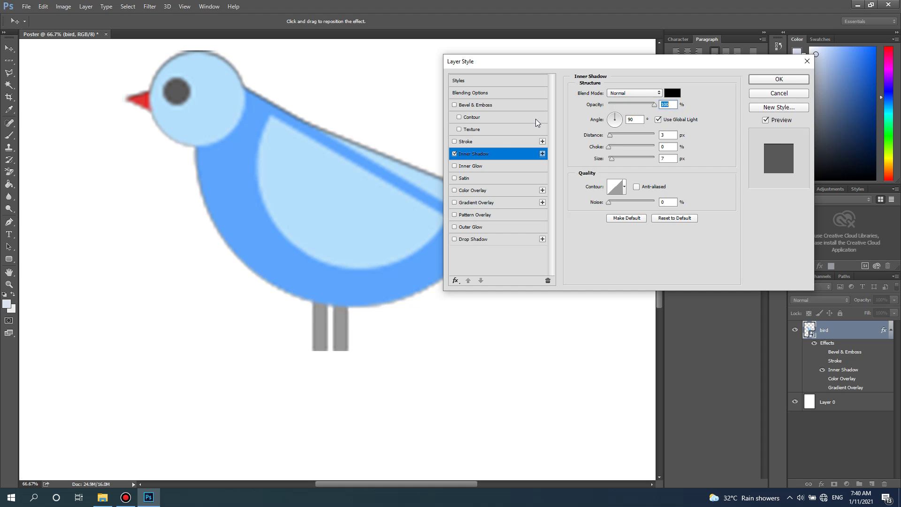
- Reduce the inner shadow's distance and size to 0 px
key("ctrl+minus")
key("ctrl+minus")
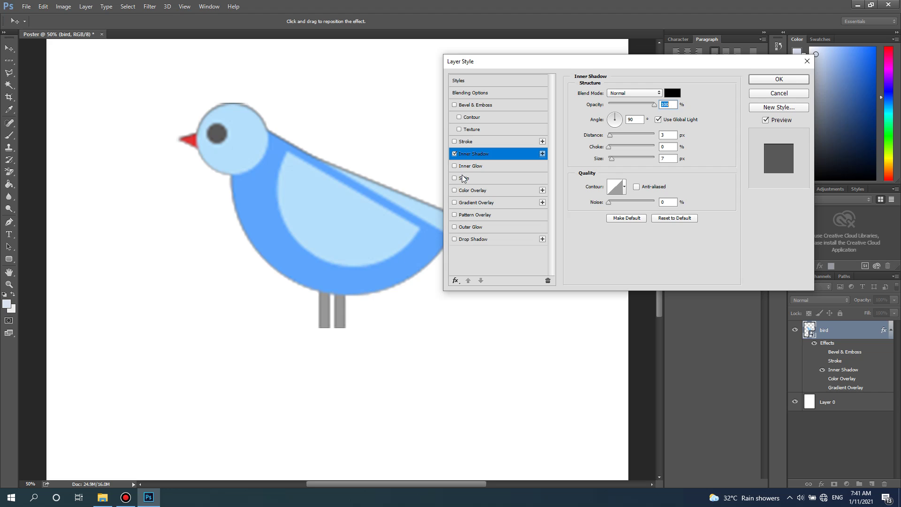
left_click_drag(612, 134, 567, 174)
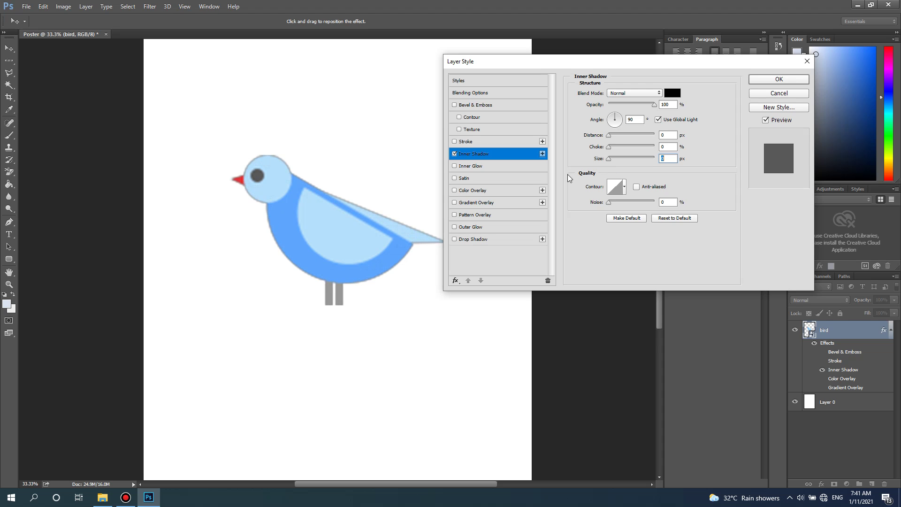
- Turn off the Inner Shadow, enable a Drop Shadow on the bird layer and show its settings
left_click(455, 154)
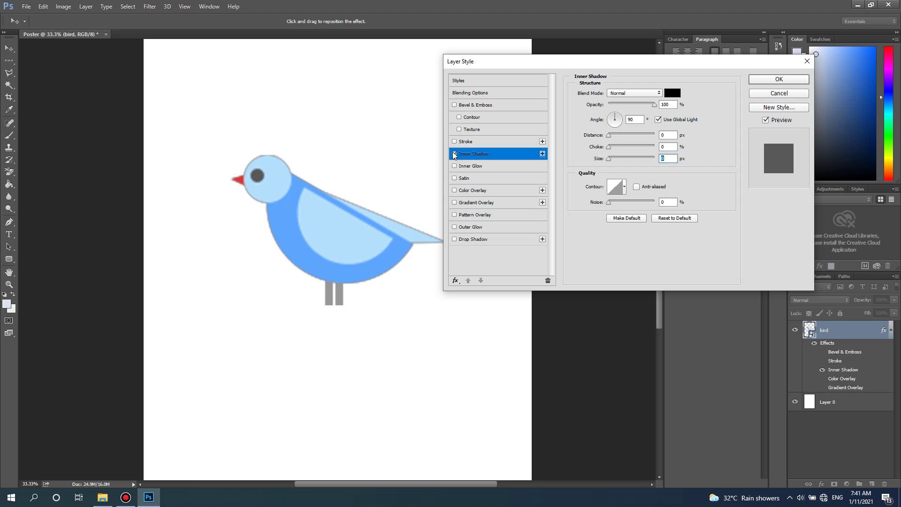
left_click(455, 239)
left_click(485, 242)
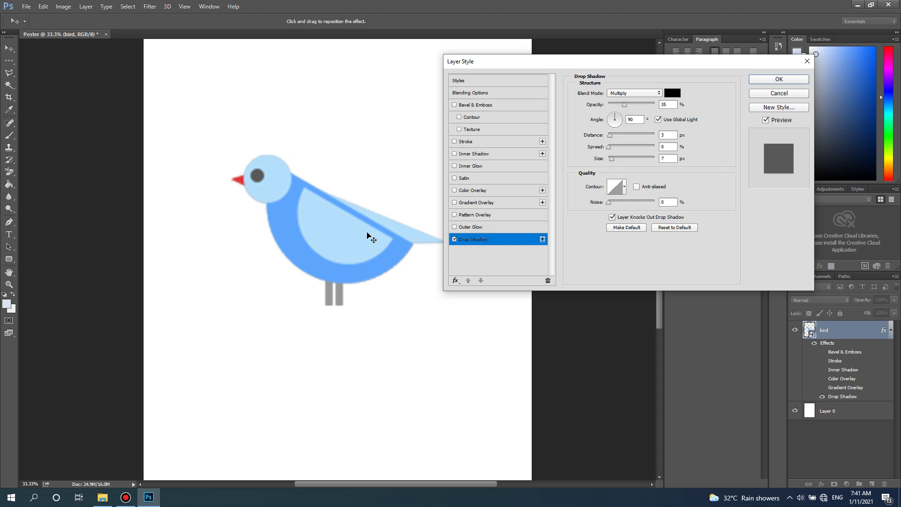
- Set the bird's drop shadow distance to 91 px and its angle to -95°
left_click_drag(612, 138, 641, 145)
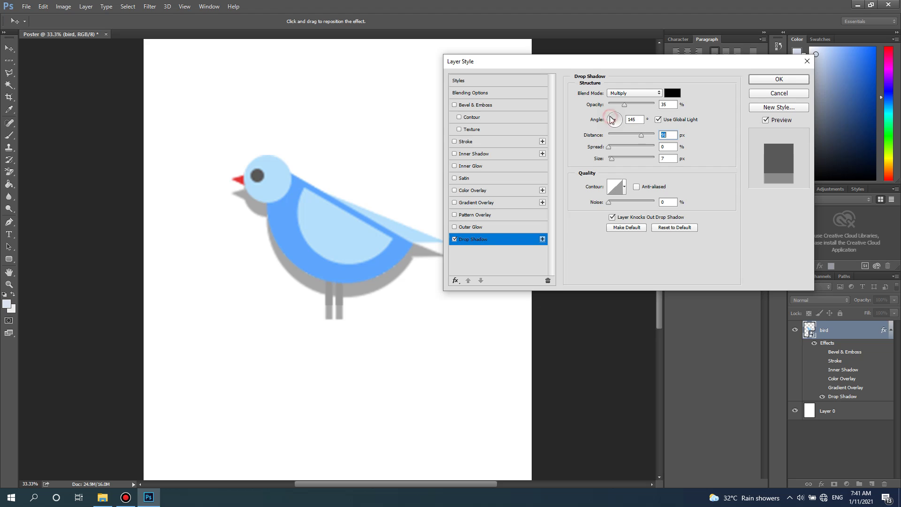
mouse_move(613, 132)
left_mouse_down()
mouse_move(611, 123)
mouse_move(614, 137)
left_mouse_up()
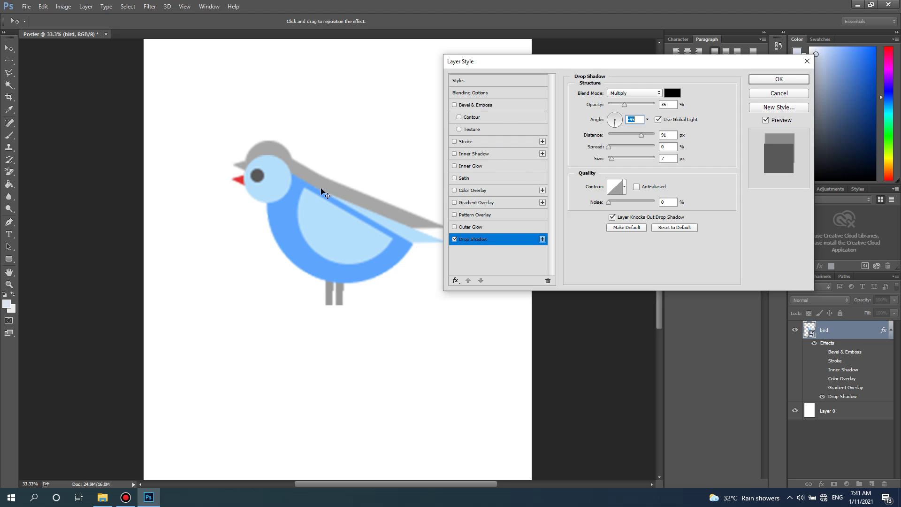
left_click(678, 94)
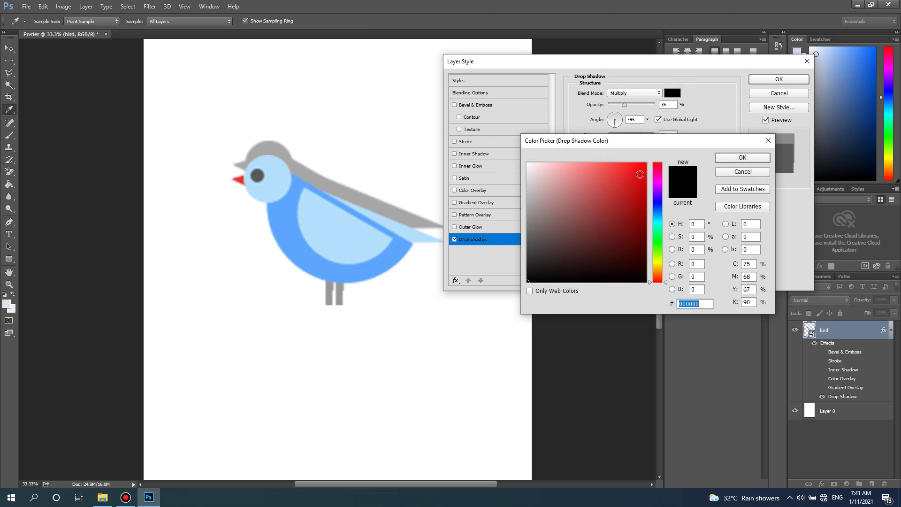
left_click(636, 176)
left_click(642, 207)
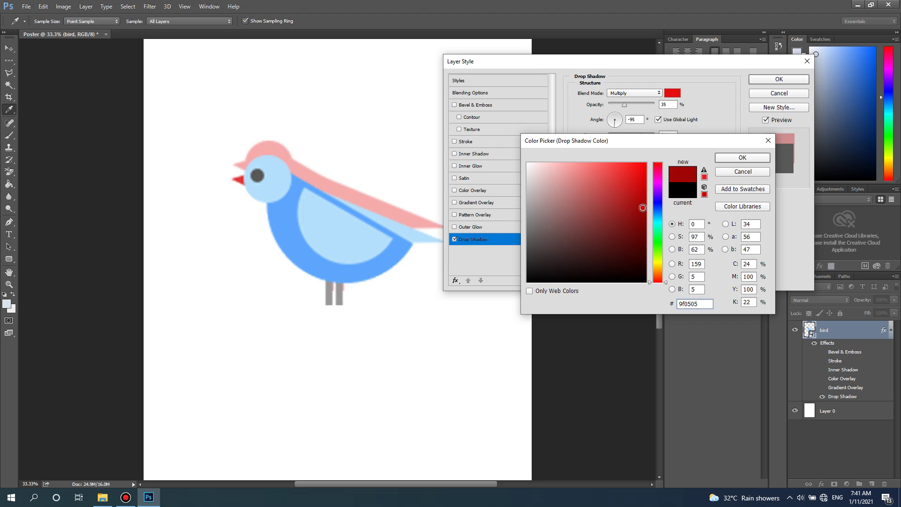
left_click(646, 172)
left_click_drag(659, 186, 660, 168)
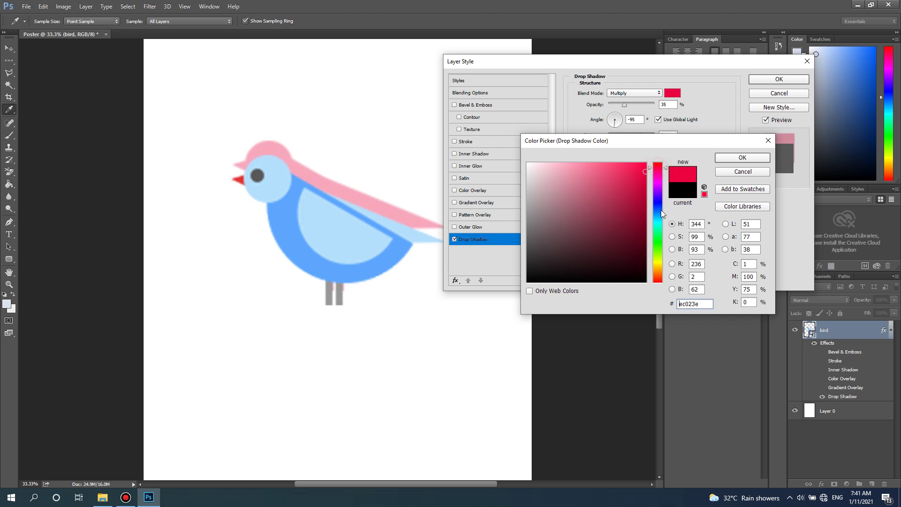
left_click(742, 171)
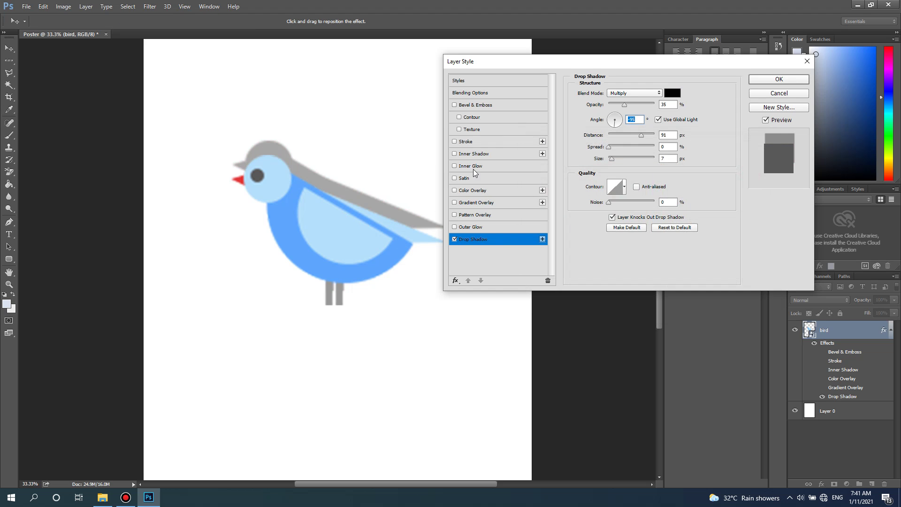
- Enable an Outer Glow on the bird with the Normal blend mode and 100% opacity
left_click(454, 238)
left_click(454, 227)
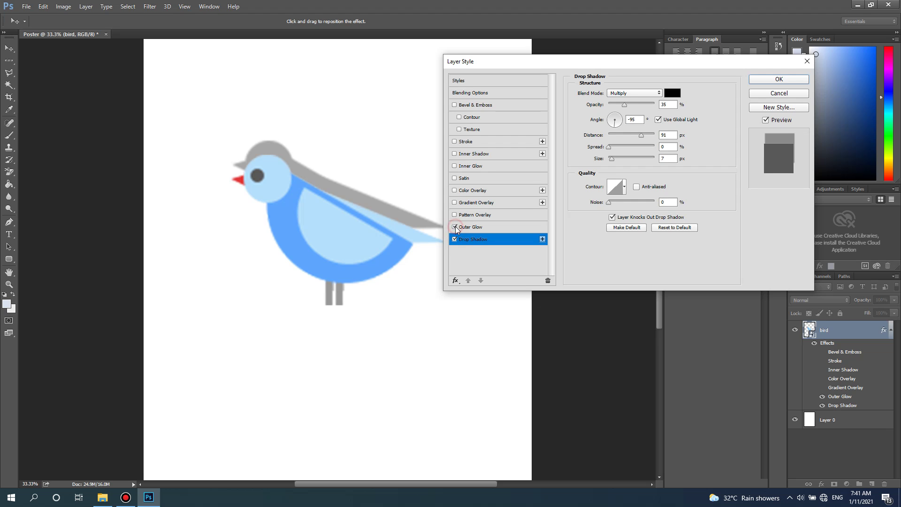
left_click(469, 227)
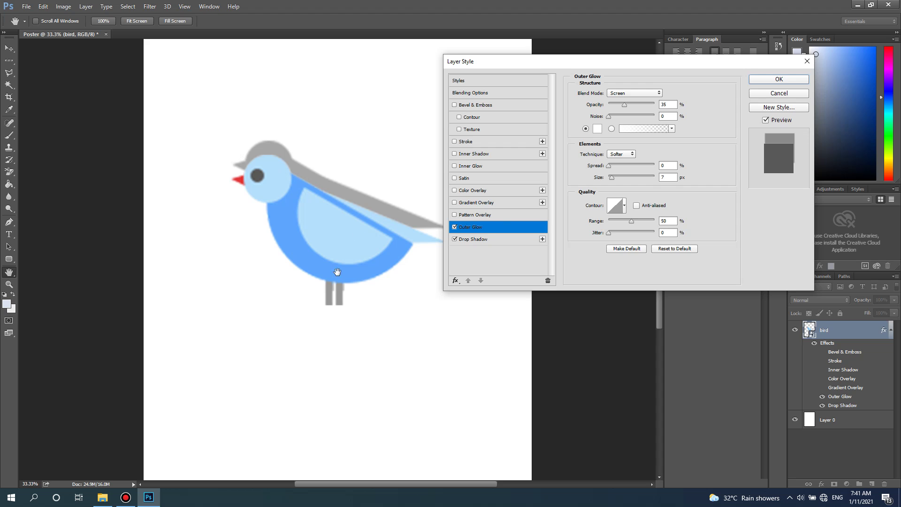
left_click(626, 93)
left_click(613, 94)
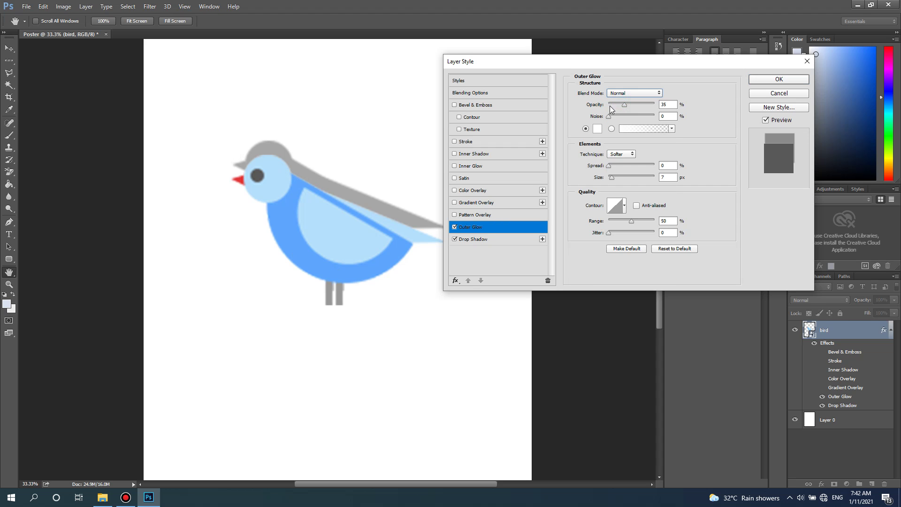
left_click_drag(625, 109, 679, 113)
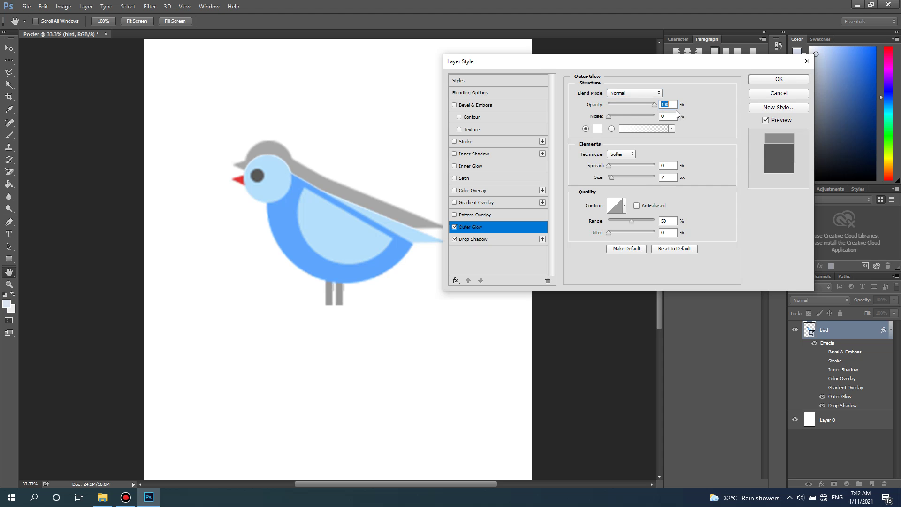
- Set the outer glow's color to red (fc0707)
left_click(597, 129)
left_click(238, 179)
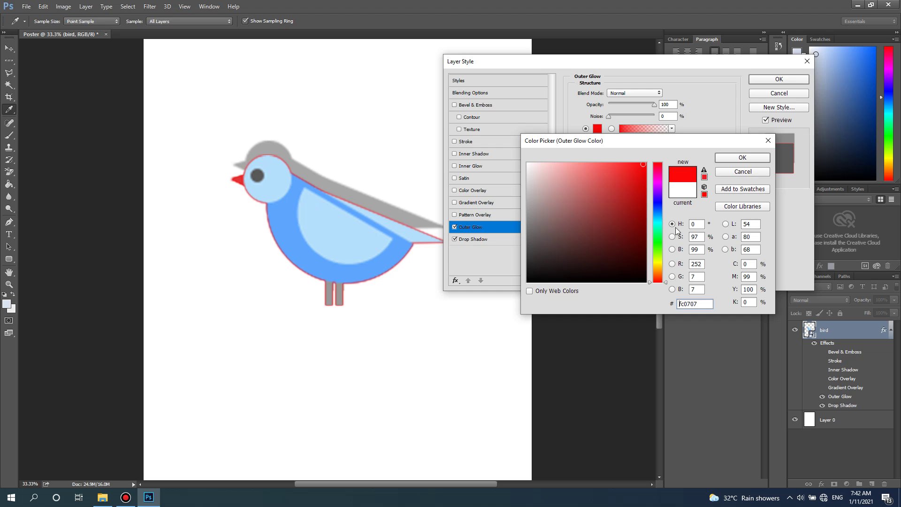
left_click(737, 161)
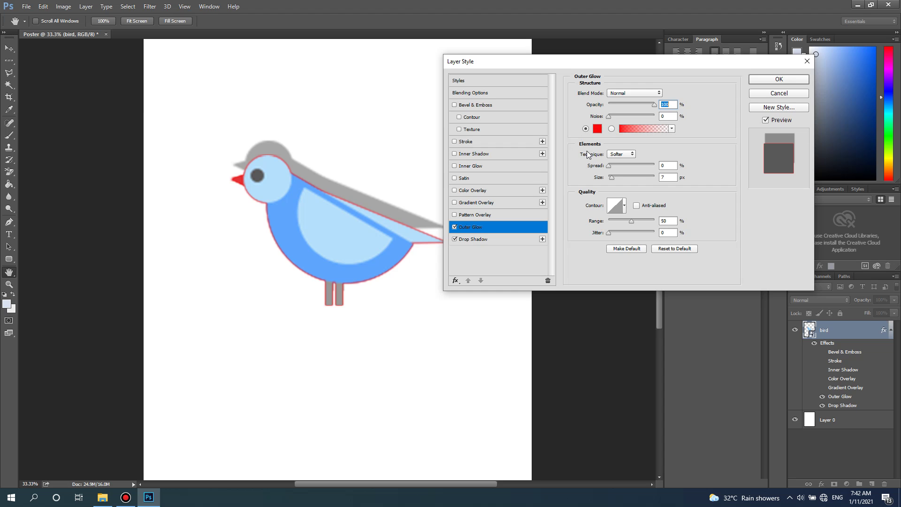
- Add a Satin effect with the Normal blend mode to the bird and apply its layer styles
left_click(465, 178)
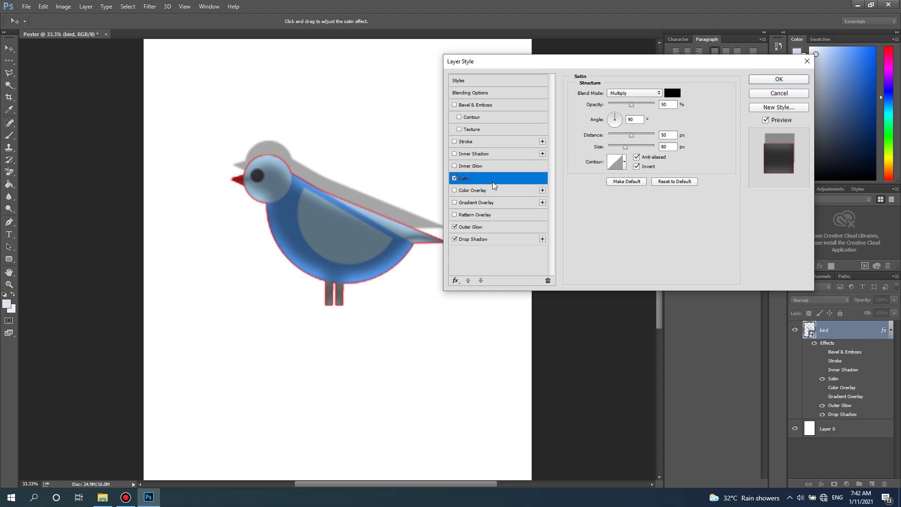
left_click(652, 93)
left_click(646, 96)
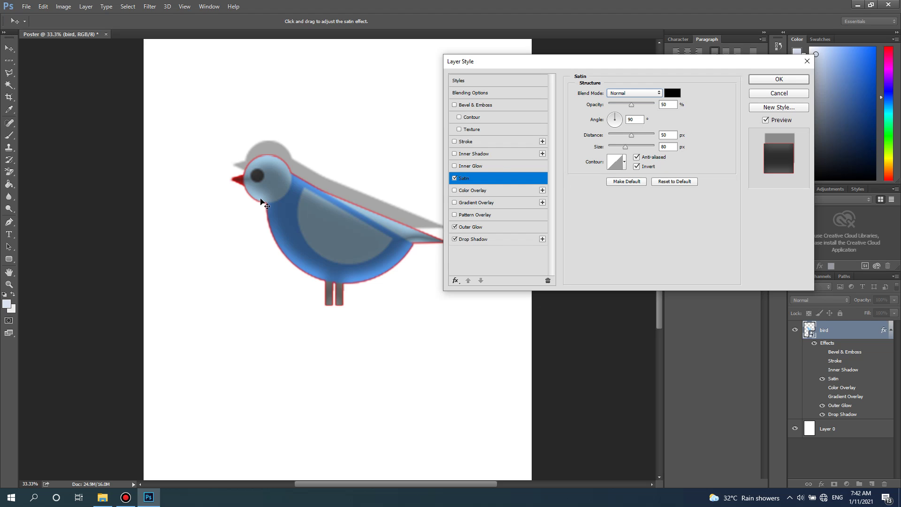
left_click(779, 79)
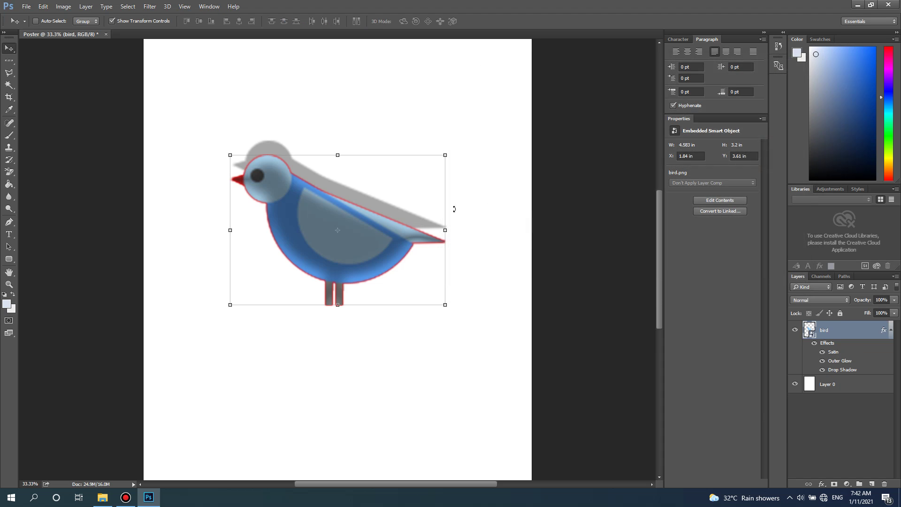
- Add the text "POSTER" and move it below the bird's legs
left_click(9, 234)
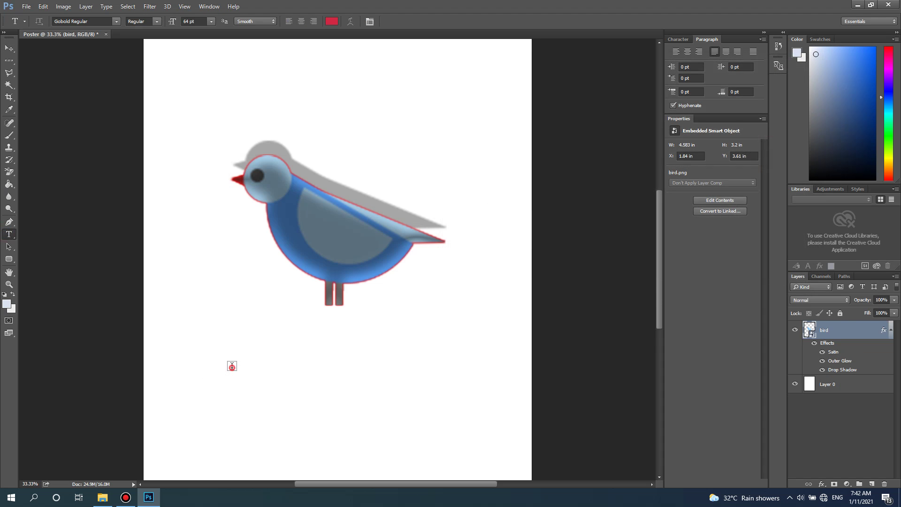
left_click(232, 368)
type("POSTER")
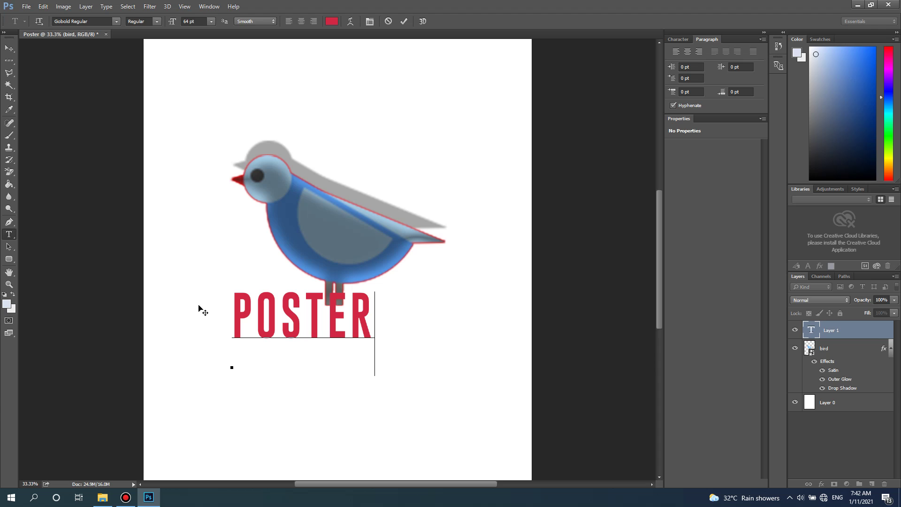
left_click(404, 21)
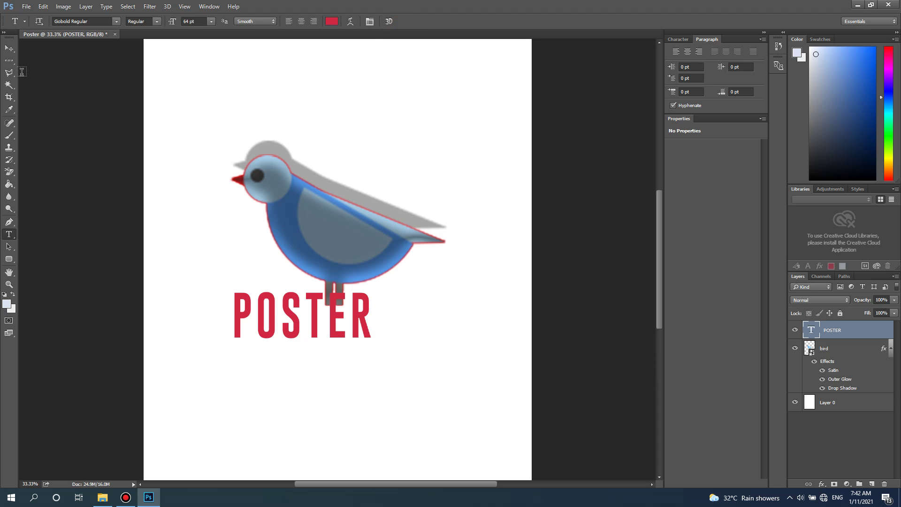
left_click(8, 49)
left_click_drag(316, 303, 351, 367)
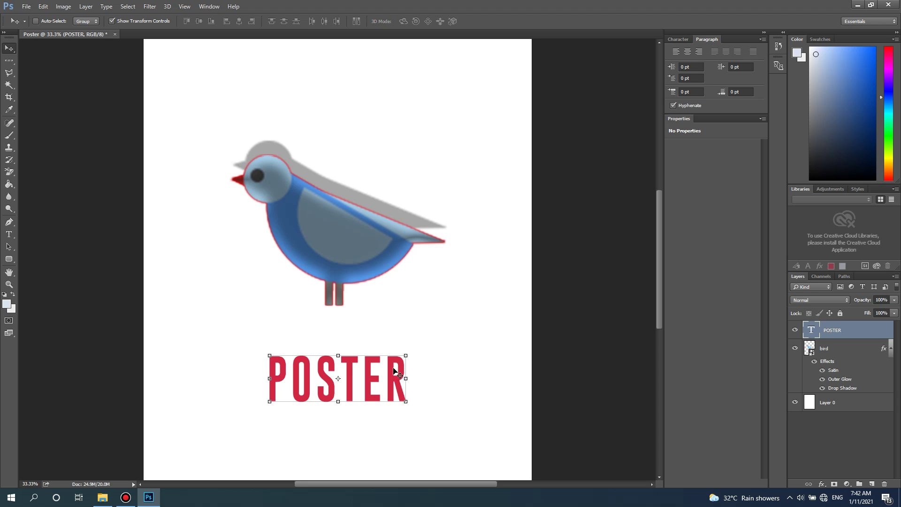
- Apply a blue Color Overlay with the Normal blend mode to the POSTER text layer
right_click(834, 331)
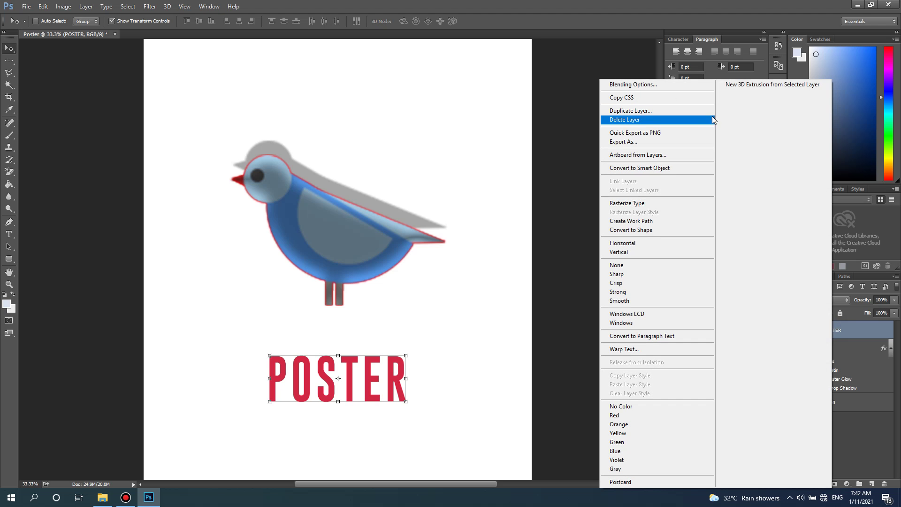
left_click(667, 87)
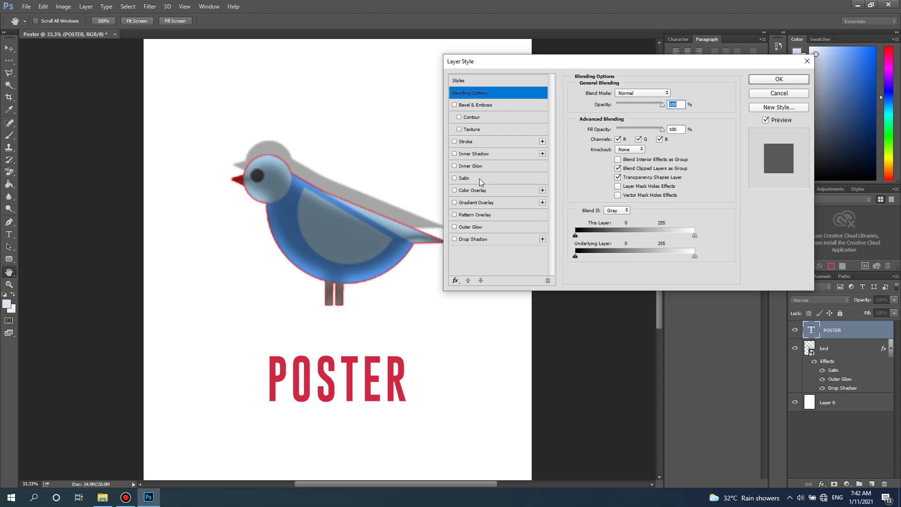
left_click(461, 193)
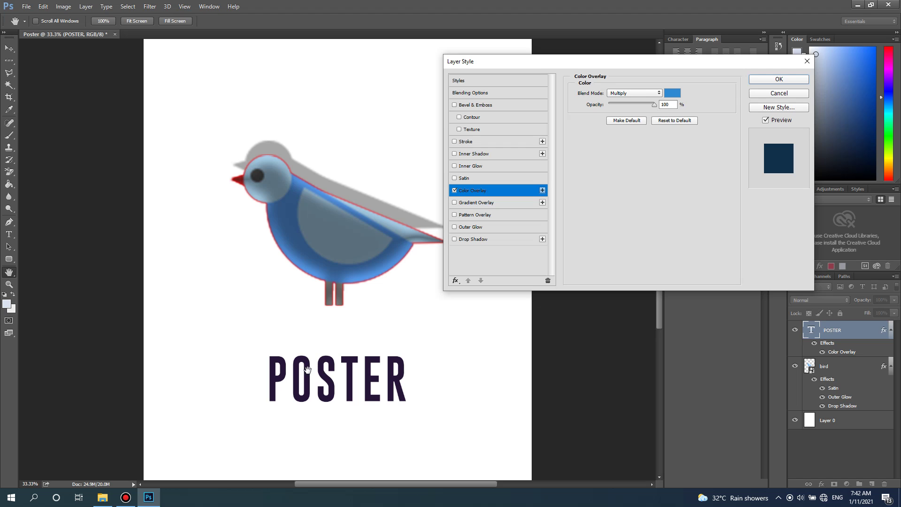
left_click(634, 93)
left_click(629, 95)
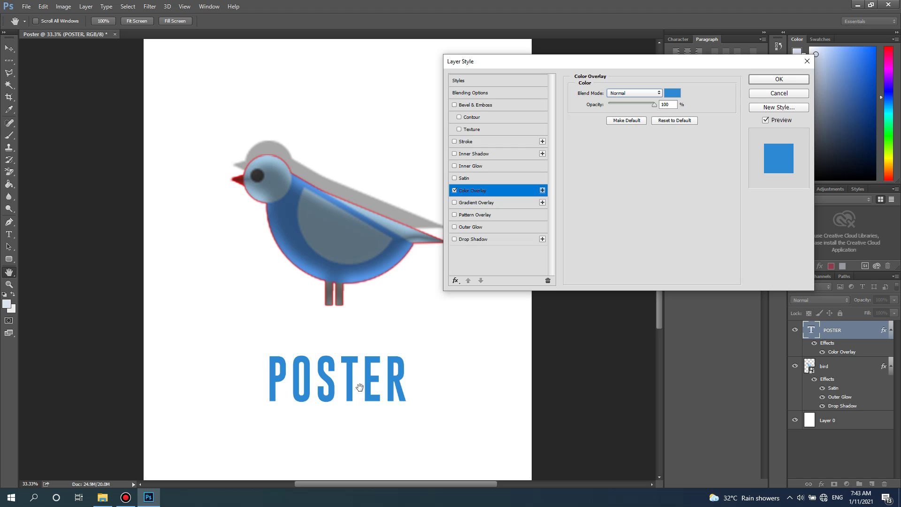
left_click(800, 81)
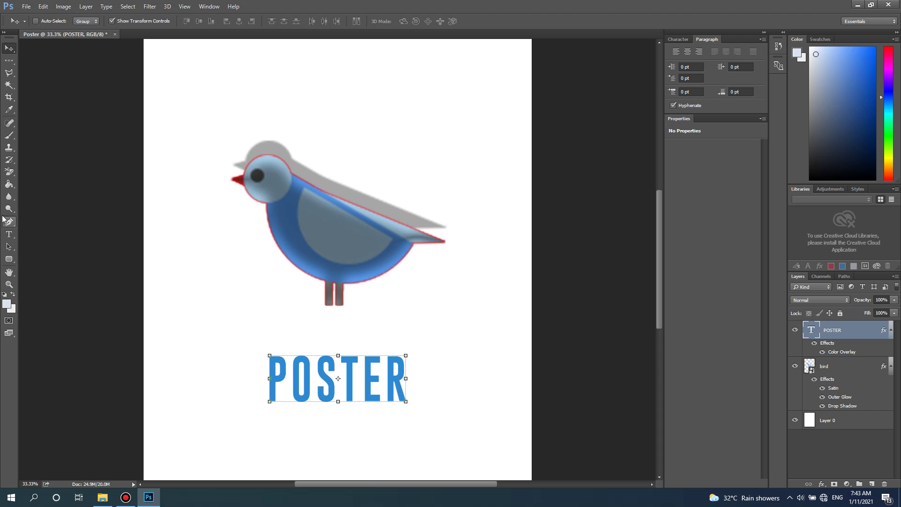
left_click(9, 222)
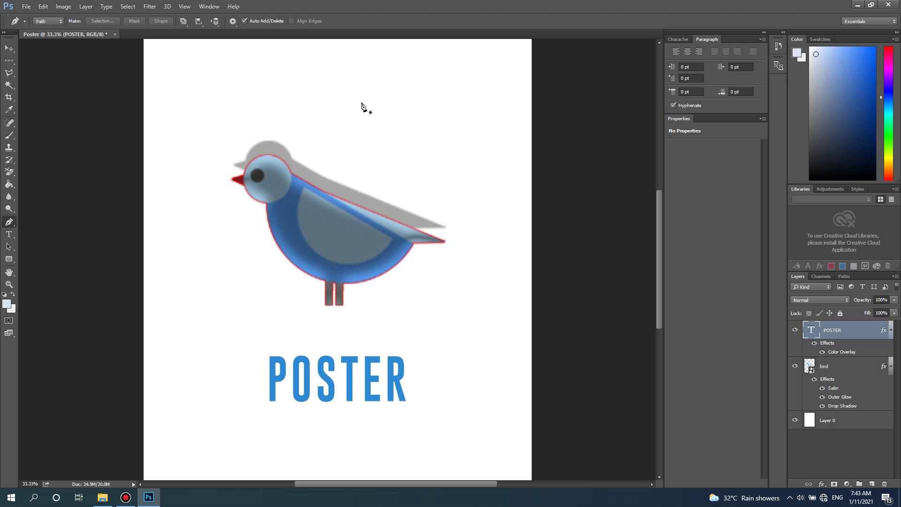
left_click(362, 102)
left_click_drag(477, 94, 478, 117)
key("ctrl+z")
key("ctrl+z")
key("ctrl+alt+z")
key("ctrl+alt+z")
- Draw a closed four-point shape of about 513 × 293 px above the bird's tail, using the Pen tool in Shape mode with a pinkish-red fill
left_click(61, 22)
left_click(47, 31)
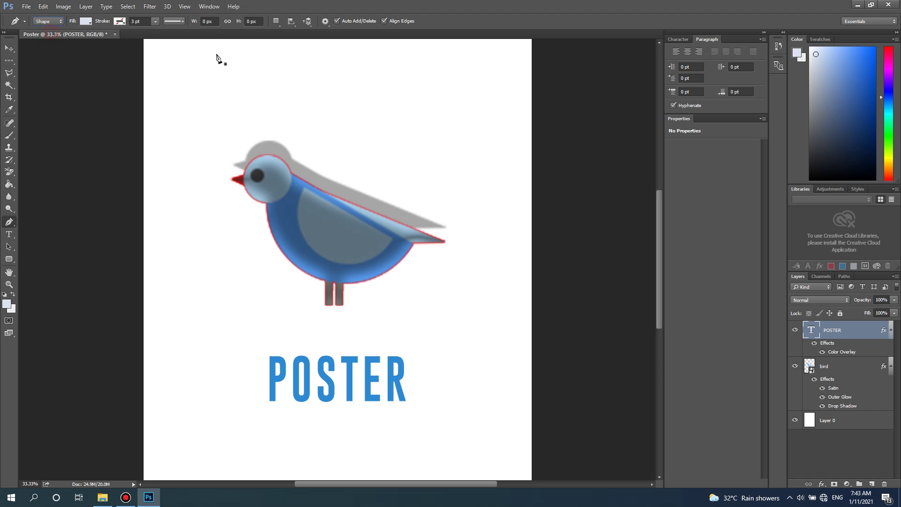
left_click(84, 21)
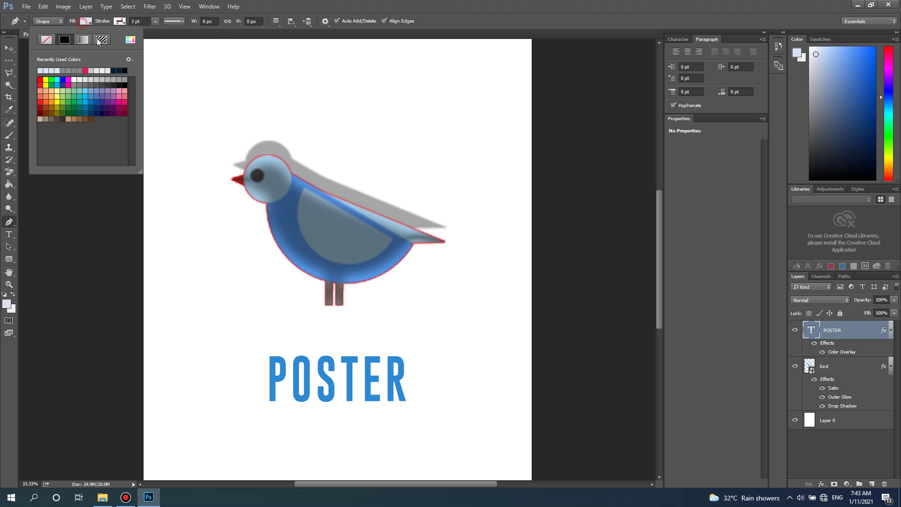
left_click(129, 100)
left_click(387, 95)
left_click(459, 99)
left_click_drag(451, 140, 444, 142)
left_click(379, 138)
left_click(387, 95)
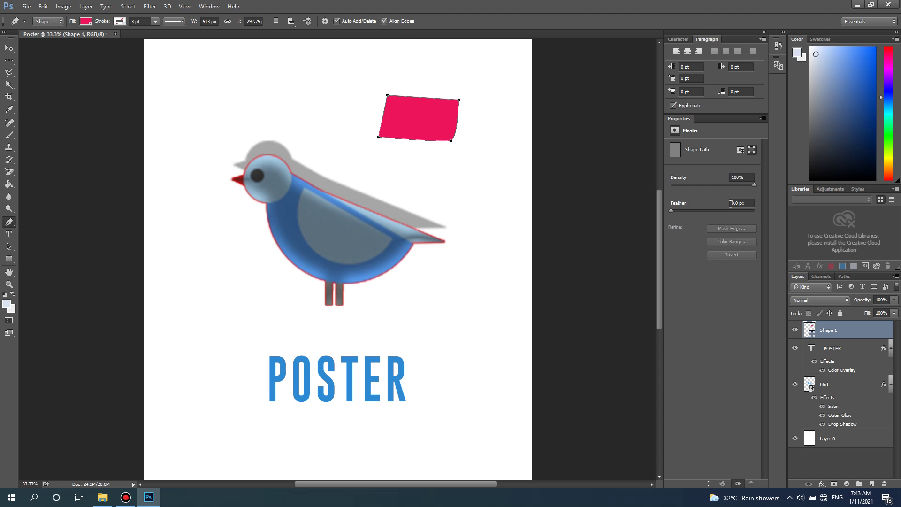
- Apply Satin and a blue Color Overlay to the new shape layer
right_click(827, 332)
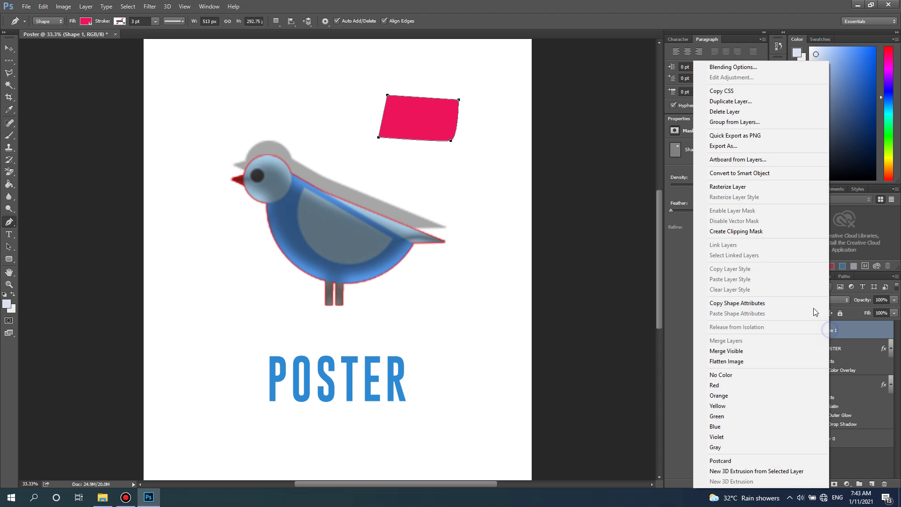
left_click(723, 66)
left_click(465, 178)
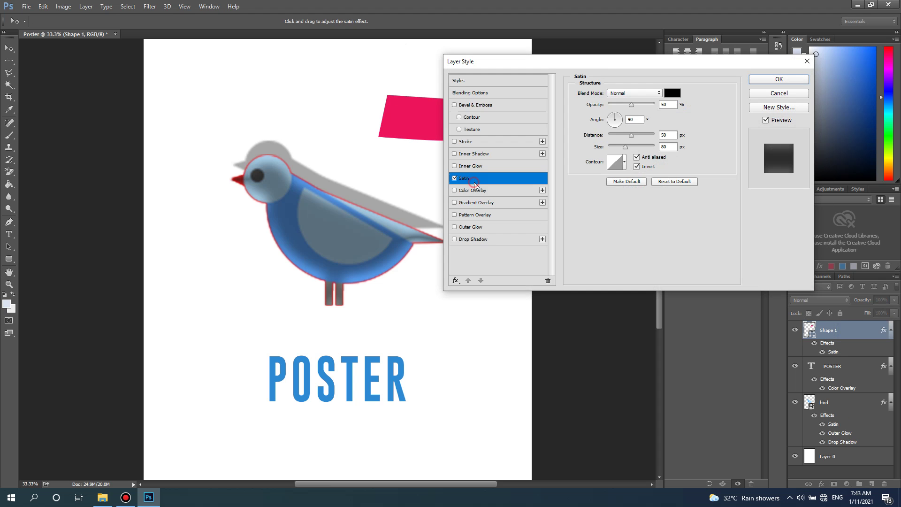
left_click(474, 191)
key("p")
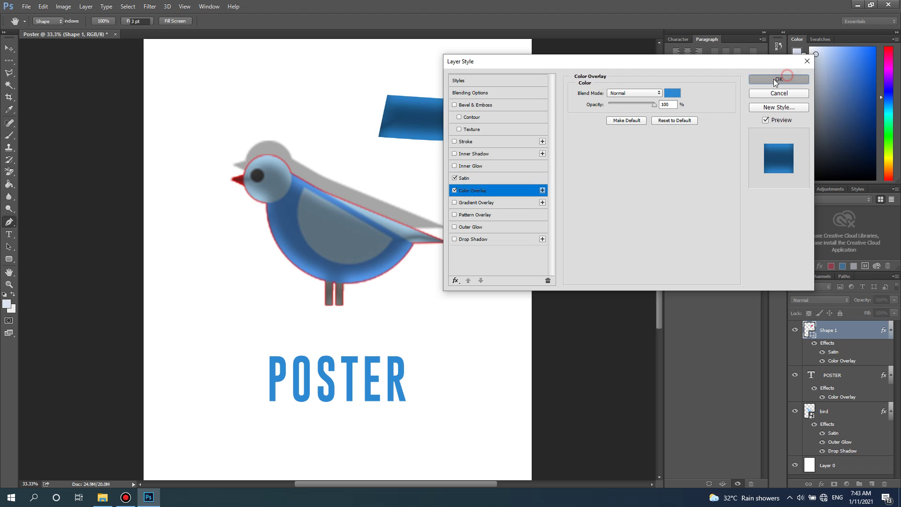
left_click(773, 79)
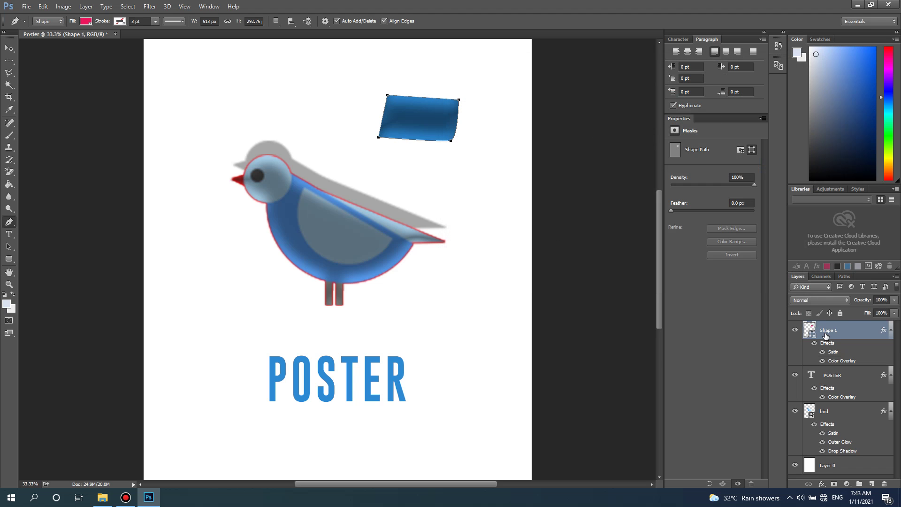
left_click(827, 377)
left_click(831, 411)
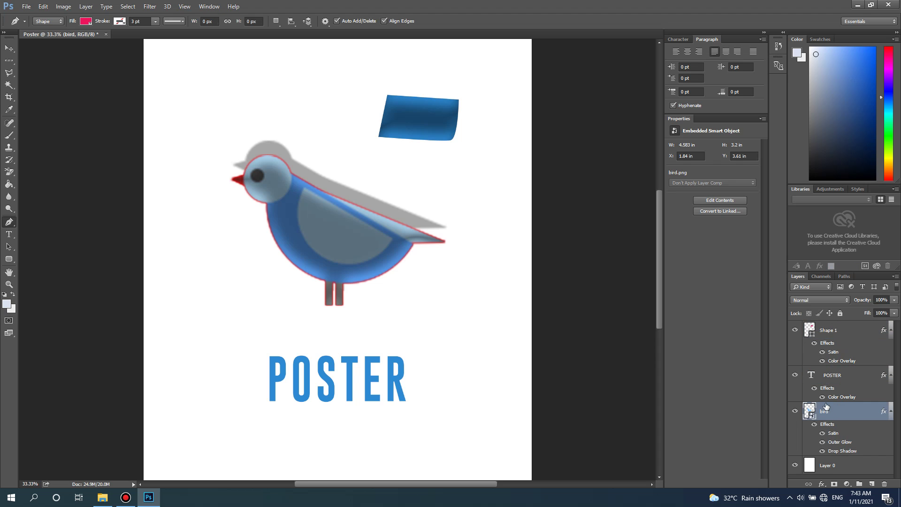
right_click(851, 327)
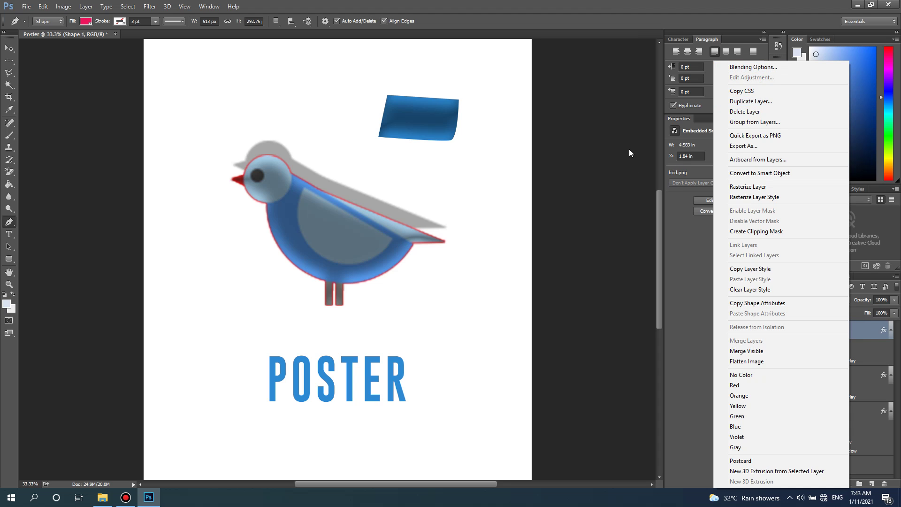
left_click(675, 255)
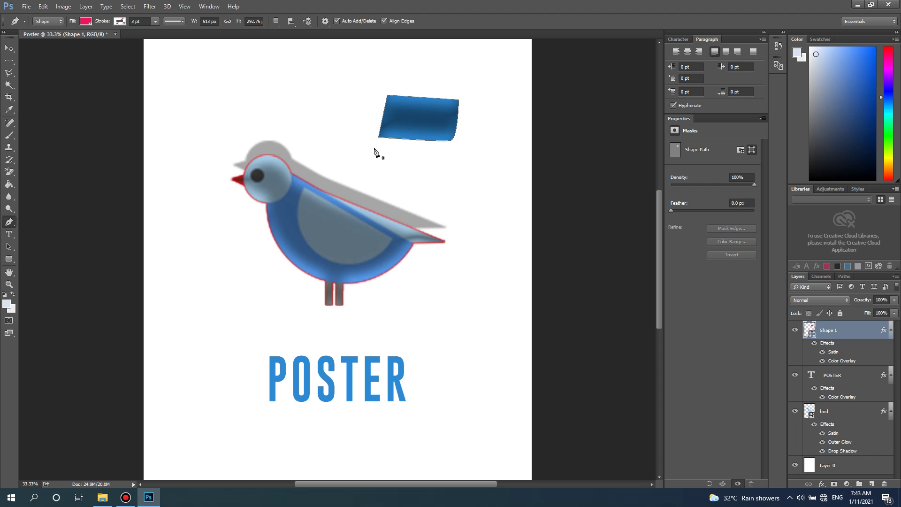
mouse_move(457, 5)
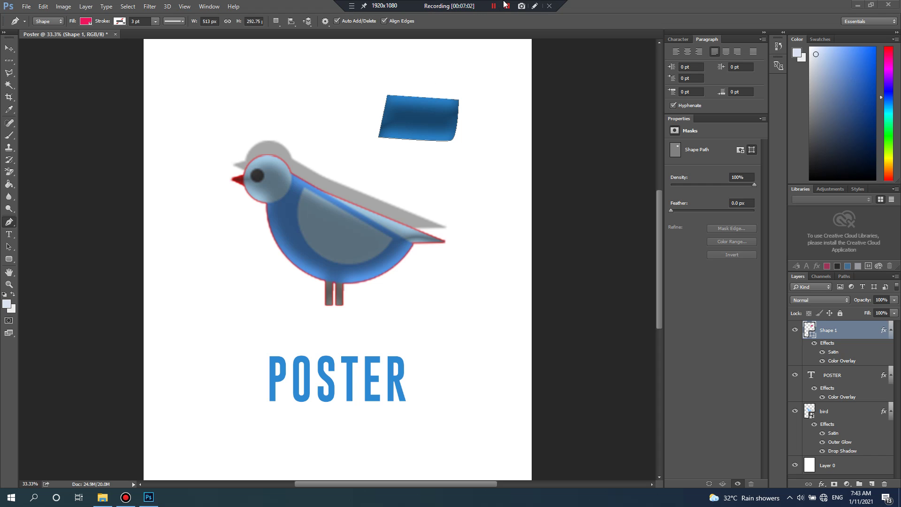